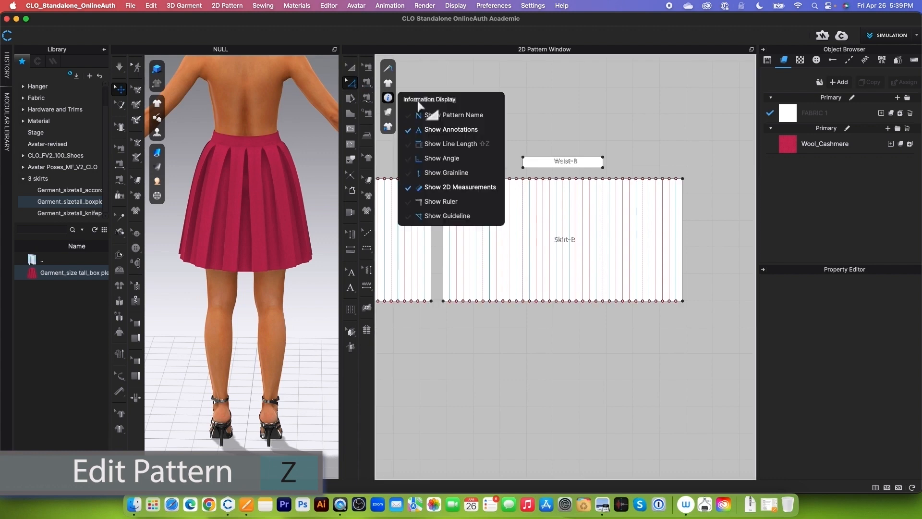
Step: Distribute one internal line between the two side edges of the back waistband, 15 cm from the segment edge
{"action": "scroll", "coordinate": [533, 177], "scroll_direction": "up", "scroll_amount": 4}
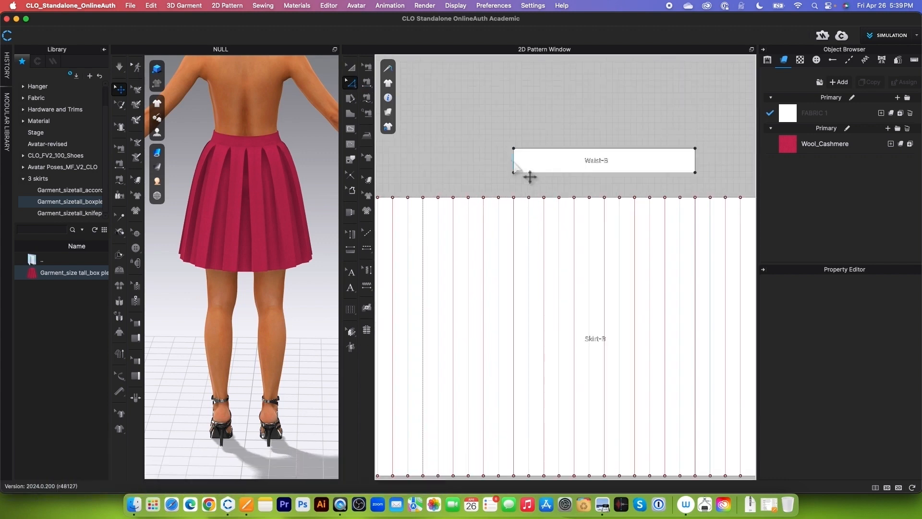
{"action": "left_click", "coordinate": [515, 166]}
{"action": "scroll", "coordinate": [519, 168], "scroll_direction": "down", "scroll_amount": 3}
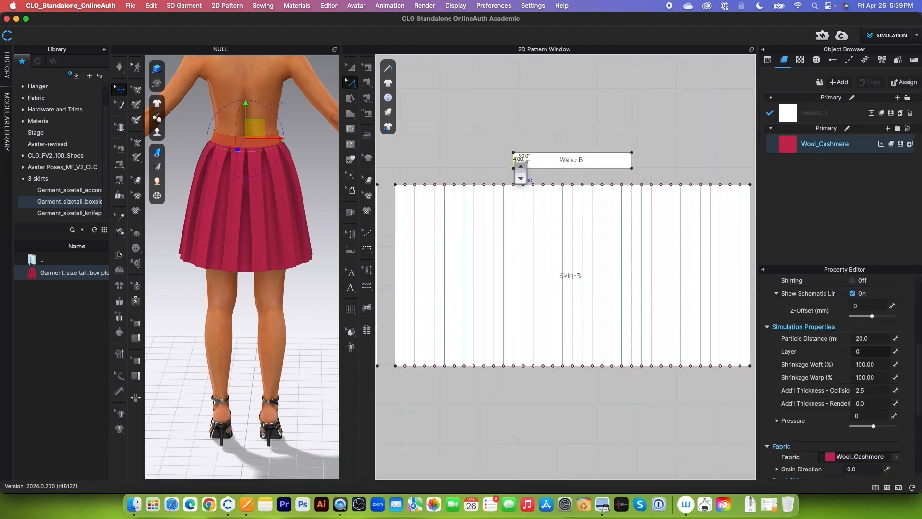
{"action": "right_click", "coordinate": [634, 162]}
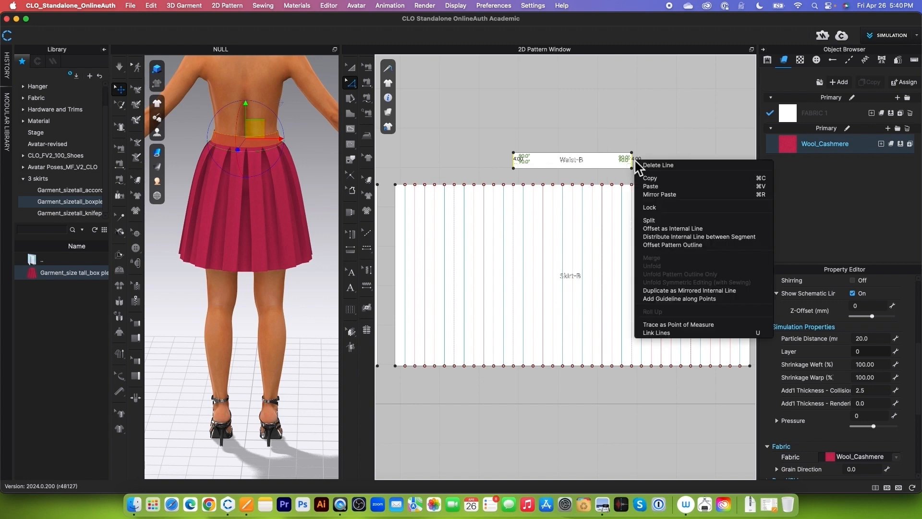
{"action": "left_click", "coordinate": [684, 238]}
{"action": "left_click_drag", "start_coordinate": [525, 174], "coordinate": [449, 165]}
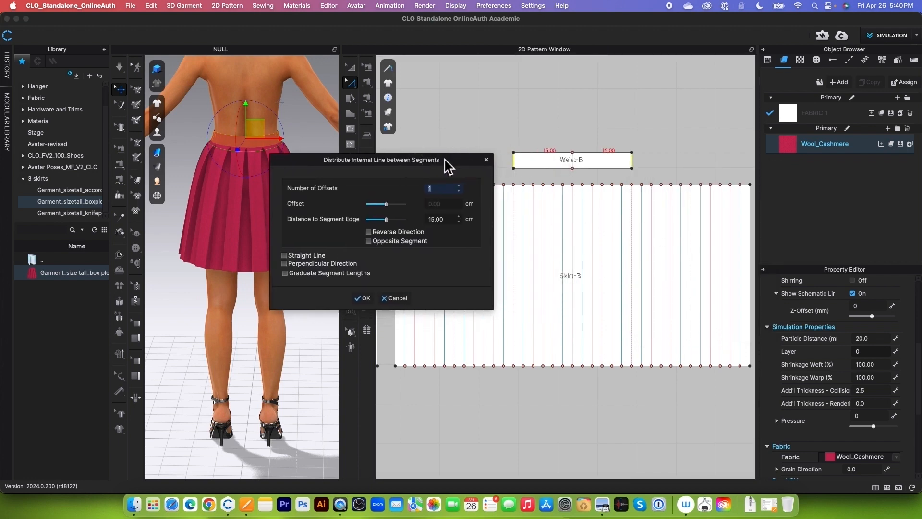
{"action": "left_click", "coordinate": [365, 298]}
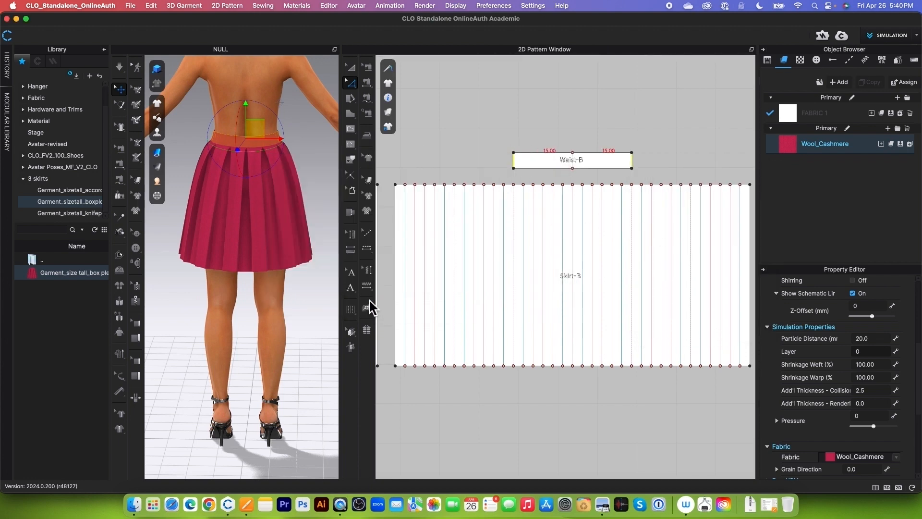
Step: Cut and sew the back waistband along its center internal line
{"action": "scroll", "coordinate": [585, 167], "scroll_direction": "up", "scroll_amount": 3}
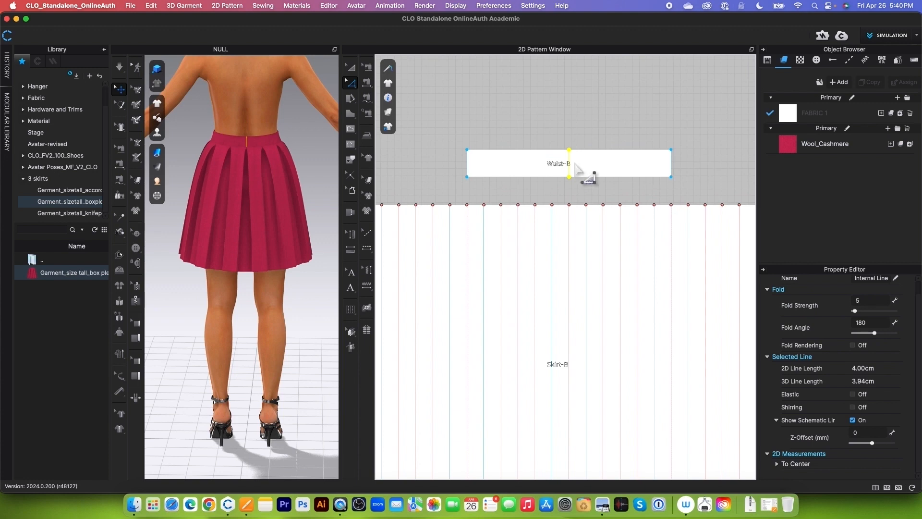
{"action": "right_click", "coordinate": [570, 164]}
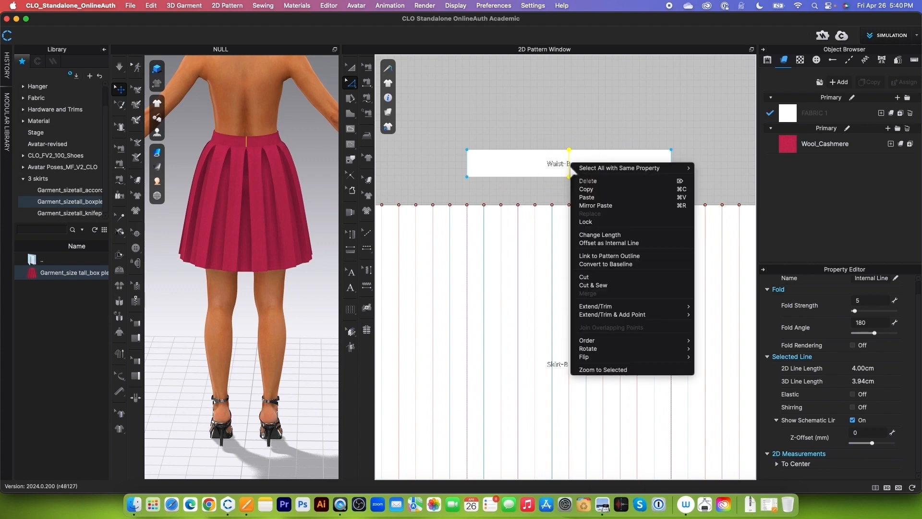
{"action": "left_click", "coordinate": [616, 288]}
Step: Distribute an internal line between the two side edges of the back skirt panel to mark its center
{"action": "scroll", "coordinate": [503, 195], "scroll_direction": "down", "scroll_amount": 4}
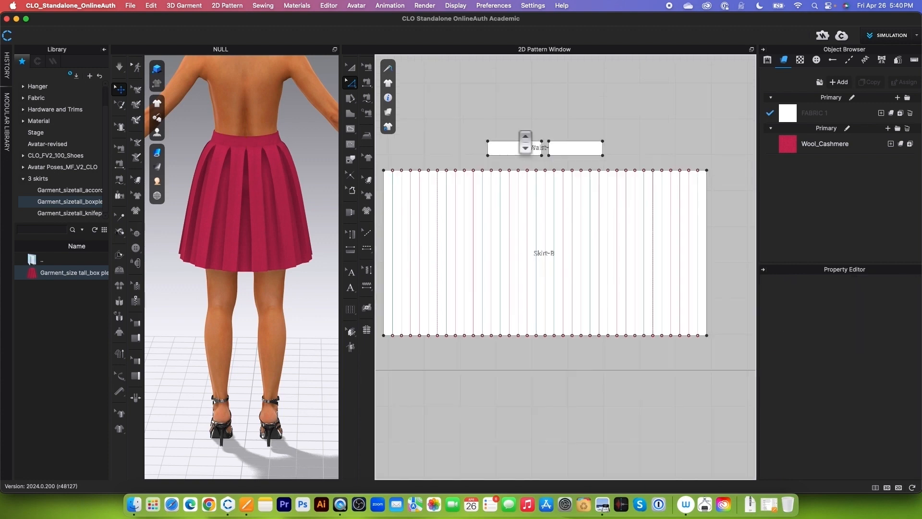
{"action": "scroll", "coordinate": [503, 196], "scroll_direction": "up", "scroll_amount": 2}
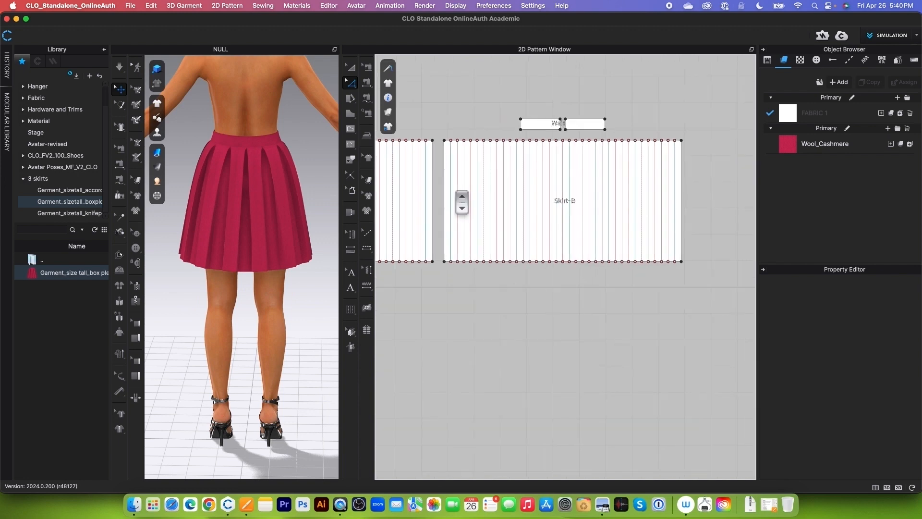
{"action": "left_click", "coordinate": [445, 207]}
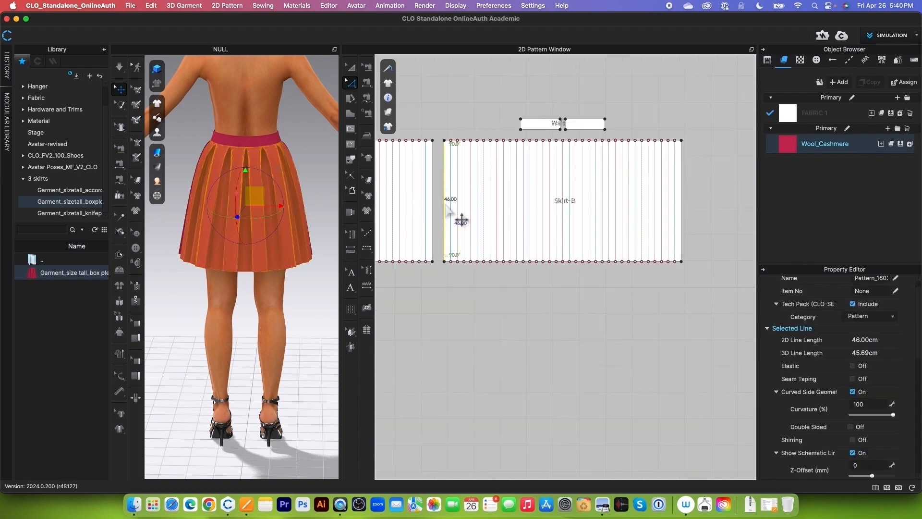
{"action": "left_click", "coordinate": [682, 195]}
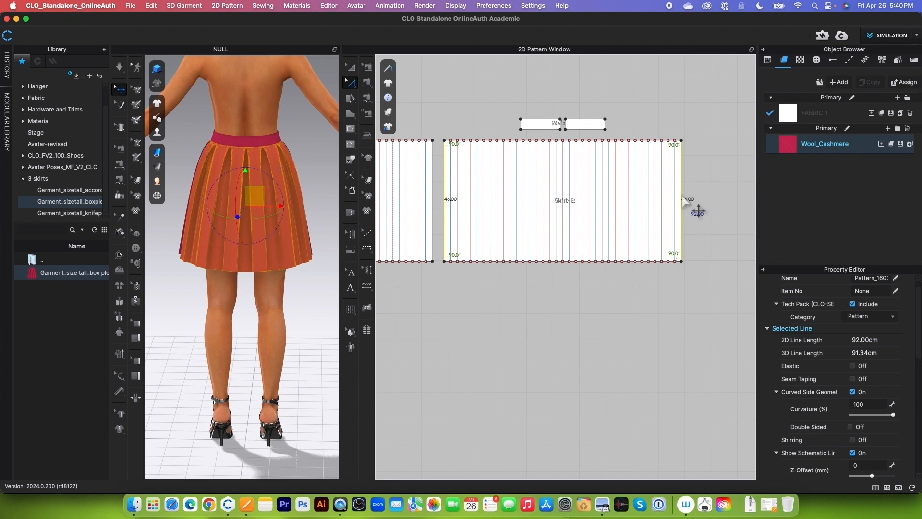
{"action": "right_click", "coordinate": [683, 196]}
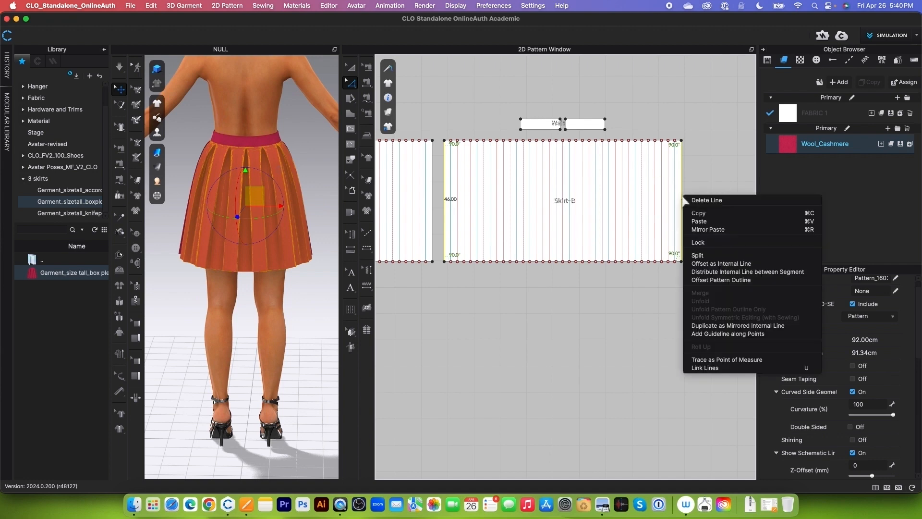
{"action": "left_click", "coordinate": [727, 273]}
{"action": "left_click", "coordinate": [440, 310]}
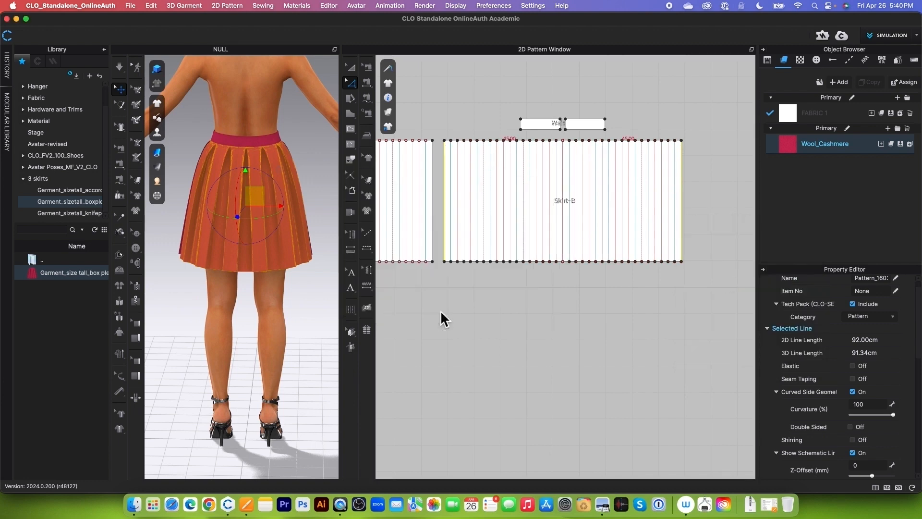
Step: Cut and sew the back skirt panel along its center internal line
{"action": "scroll", "coordinate": [565, 206], "scroll_direction": "up", "scroll_amount": 3}
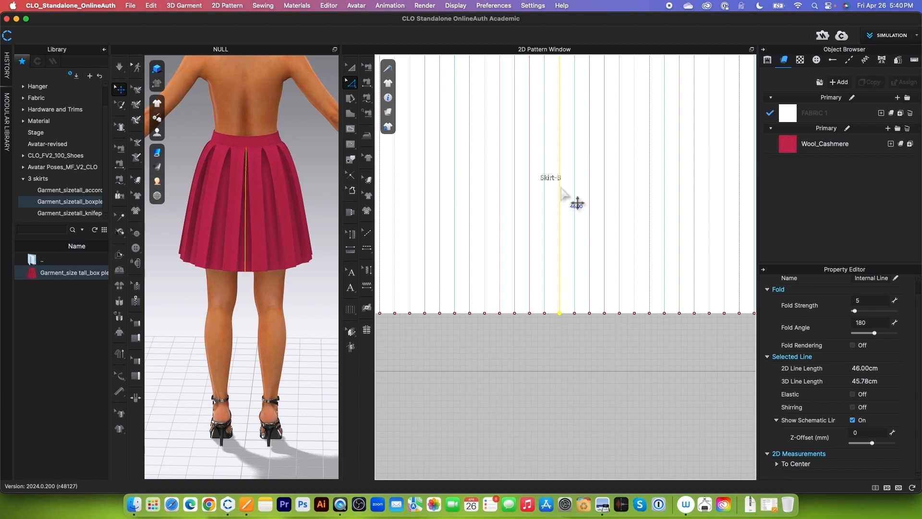
{"action": "right_click", "coordinate": [561, 188]}
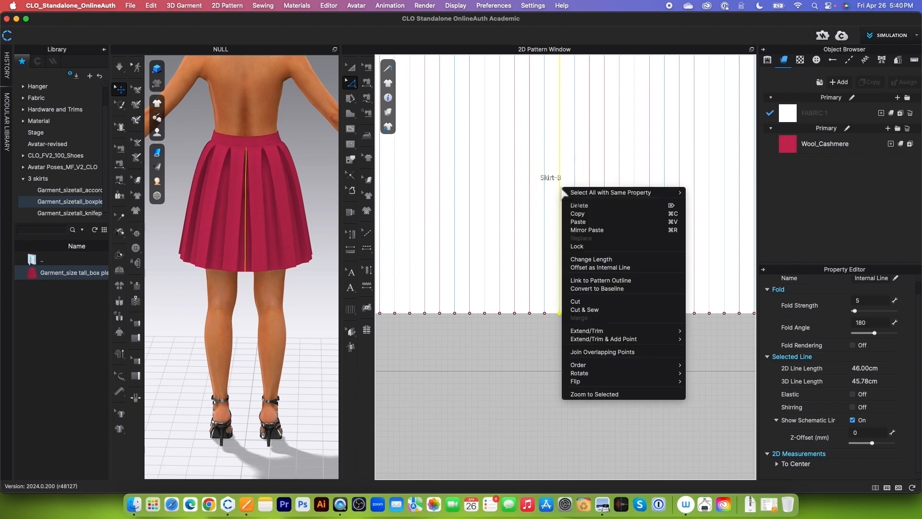
{"action": "left_click", "coordinate": [600, 310]}
Step: Add a notch 13 cm below the upper edge on both center-back edges of the split skirt panel
{"action": "key", "text": "f"}
{"action": "scroll", "coordinate": [585, 176], "scroll_direction": "up", "scroll_amount": 3}
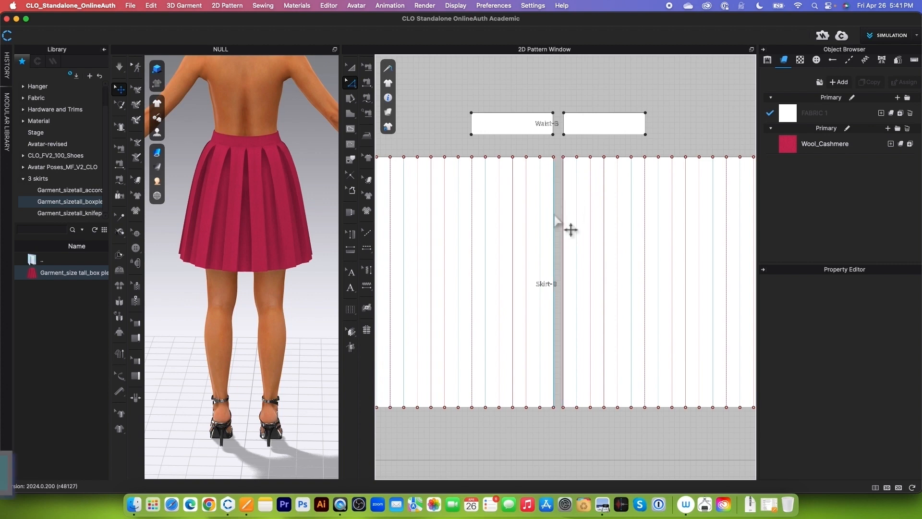
{"action": "left_click", "coordinate": [351, 175]}
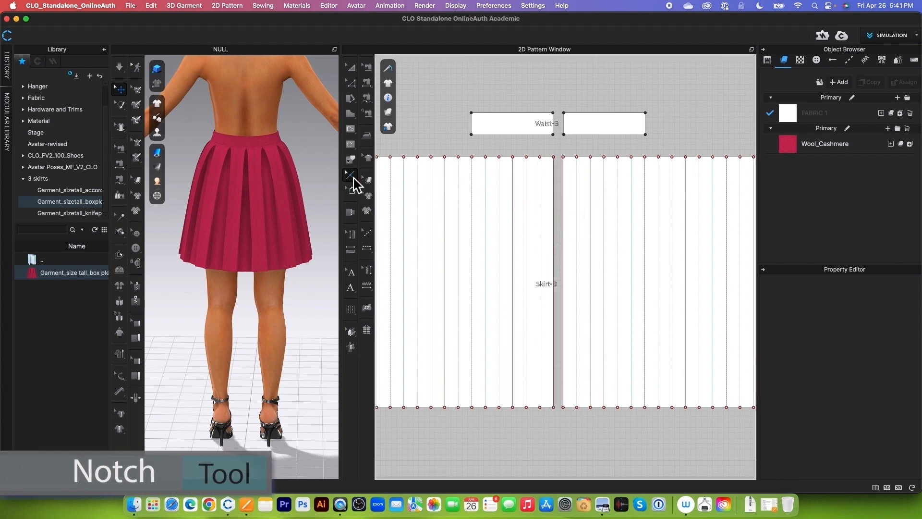
{"action": "right_click", "coordinate": [555, 222]}
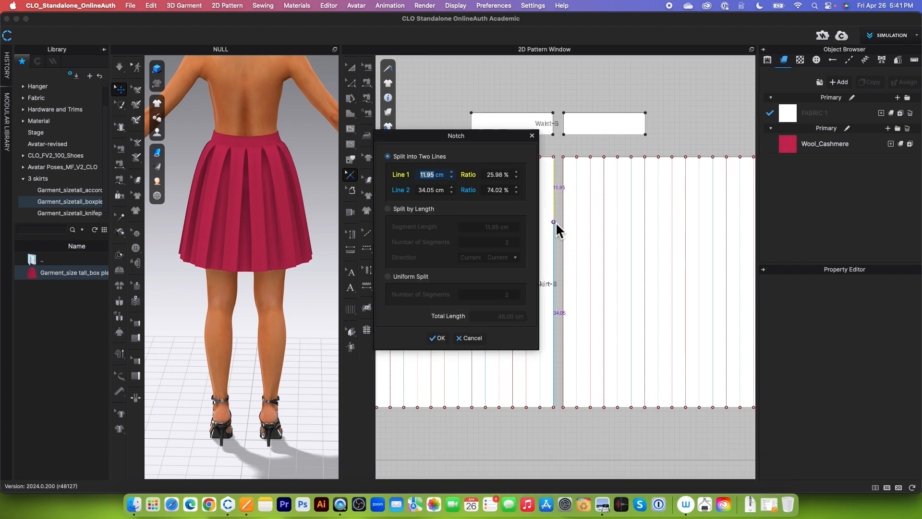
{"action": "type", "text": "13"}
{"action": "left_click", "coordinate": [438, 339]}
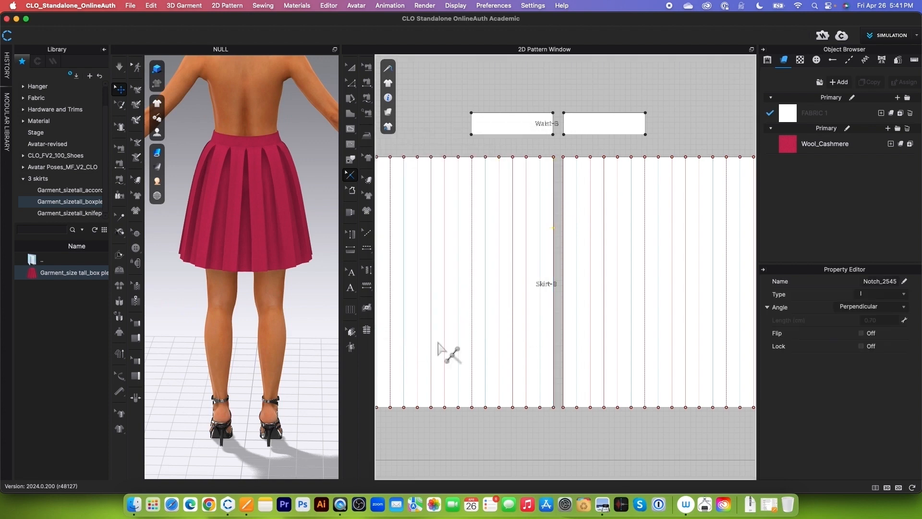
{"action": "right_click", "coordinate": [565, 227]}
{"action": "type", "text": "13"}
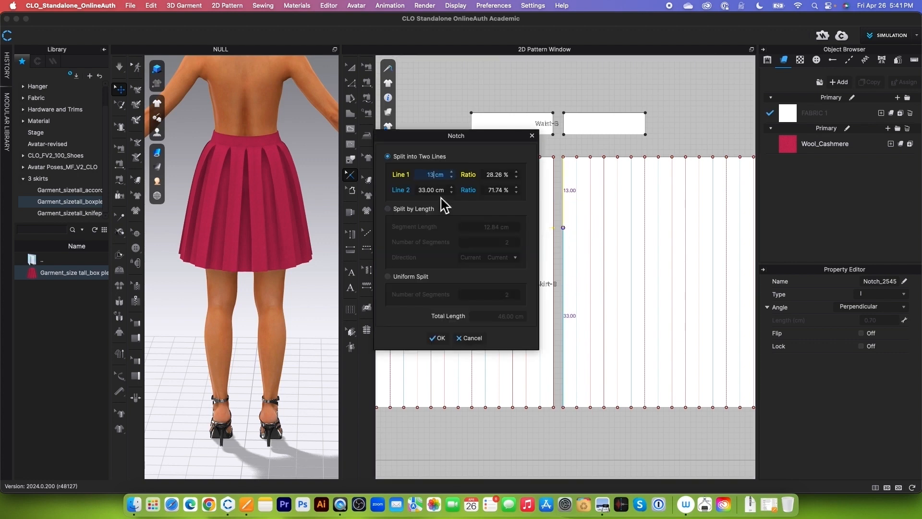
{"action": "left_click", "coordinate": [443, 338]}
Step: Delete the sewing that joins the two back waistband halves at center back
{"action": "scroll", "coordinate": [576, 233], "scroll_direction": "up", "scroll_amount": 2}
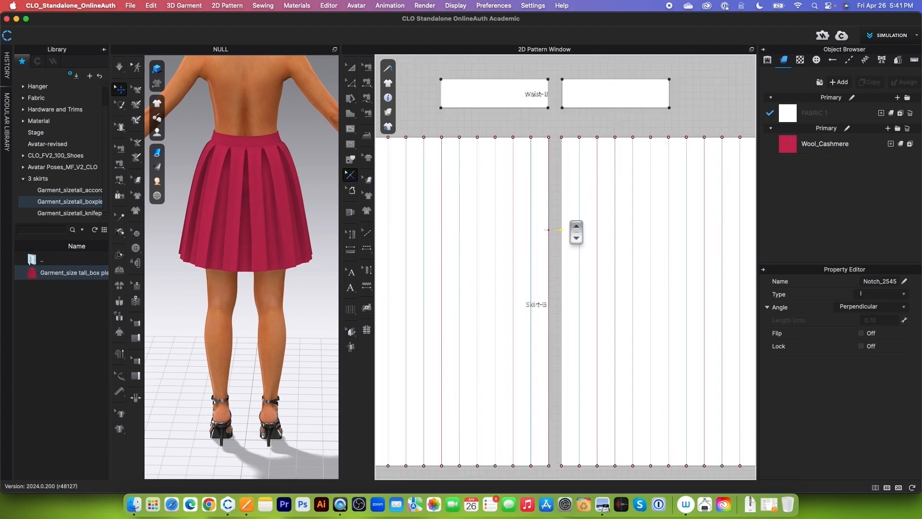
{"action": "scroll", "coordinate": [577, 233], "scroll_direction": "down", "scroll_amount": 3}
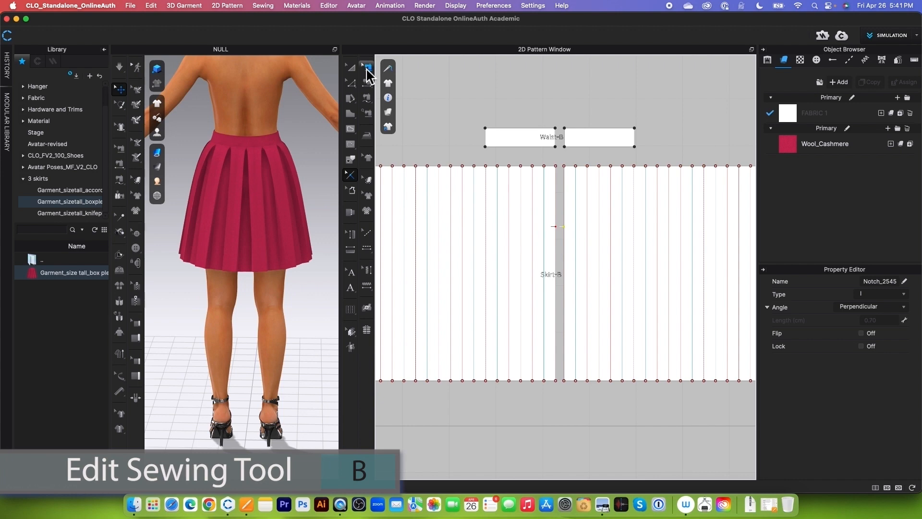
{"action": "left_click", "coordinate": [367, 72]}
{"action": "scroll", "coordinate": [557, 140], "scroll_direction": "up", "scroll_amount": 2}
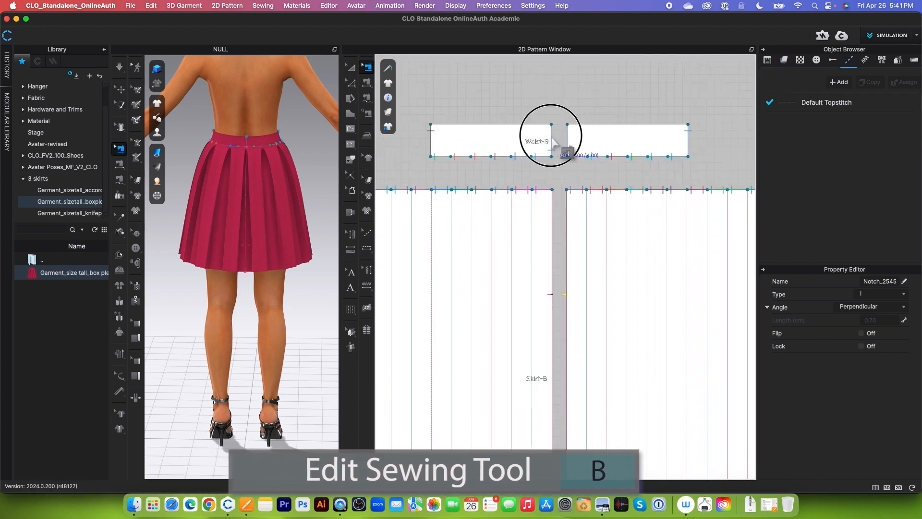
{"action": "left_click", "coordinate": [552, 142]}
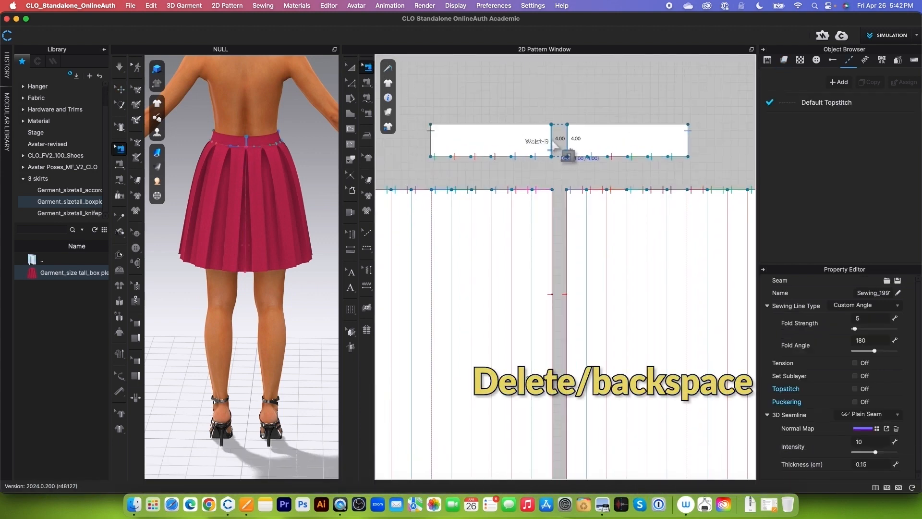
{"action": "key", "text": "Delete"}
{"action": "scroll", "coordinate": [553, 142], "scroll_direction": "down", "scroll_amount": 1}
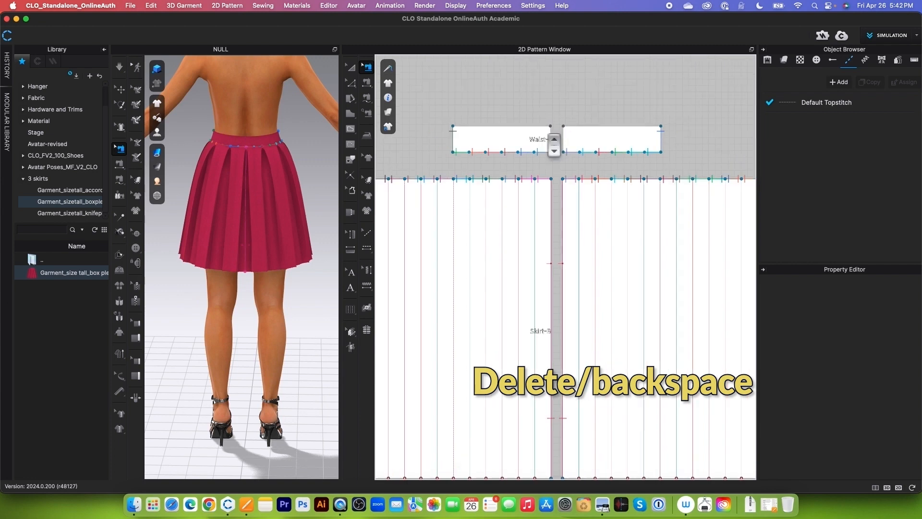
Step: Shorten the center-back skirt seam on both halves so it runs only from the notches down to the hem
{"action": "left_click", "coordinate": [553, 223]}
{"action": "scroll", "coordinate": [558, 217], "scroll_direction": "down", "scroll_amount": 2}
{"action": "scroll", "coordinate": [556, 176], "scroll_direction": "up", "scroll_amount": 2}
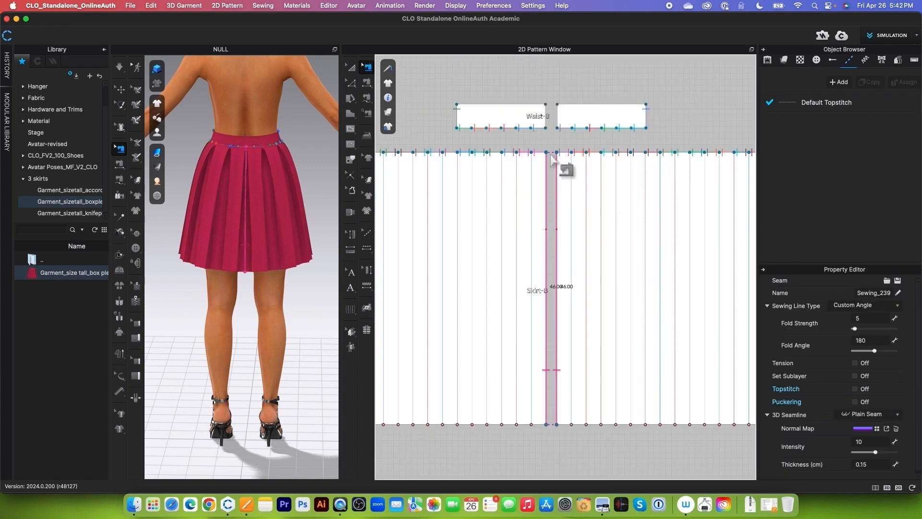
{"action": "left_click_drag", "start_coordinate": [549, 154], "coordinate": [552, 230]}
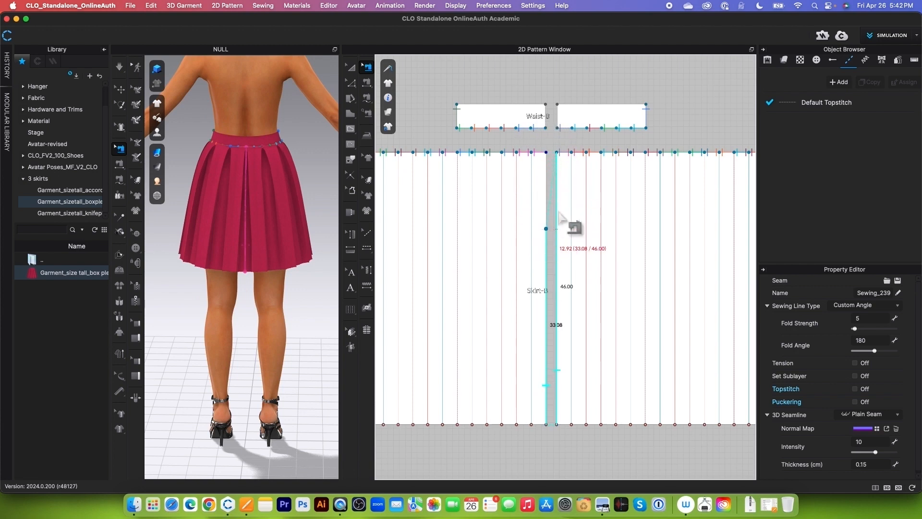
{"action": "scroll", "coordinate": [559, 155], "scroll_direction": "up", "scroll_amount": 3}
{"action": "left_click_drag", "start_coordinate": [551, 148], "coordinate": [551, 377]}
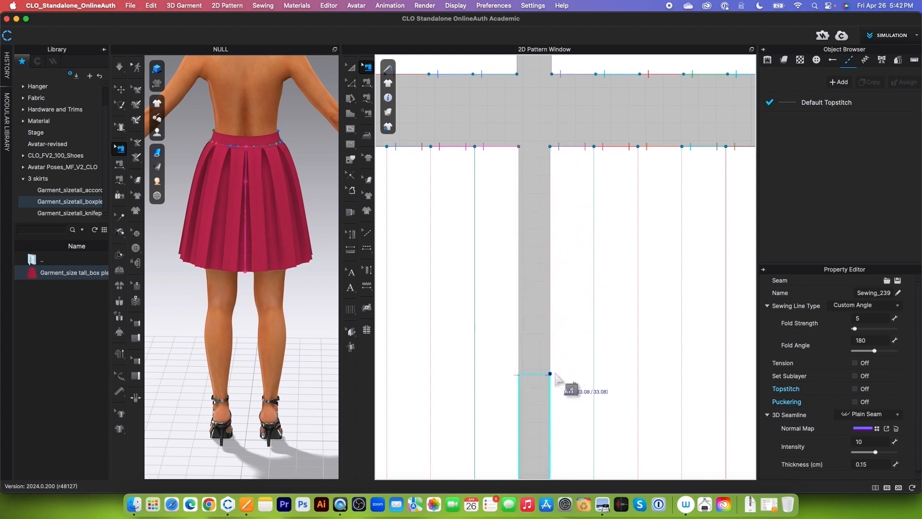
{"action": "scroll", "coordinate": [552, 181], "scroll_direction": "down", "scroll_amount": 5}
{"action": "scroll", "coordinate": [531, 343], "scroll_direction": "up", "scroll_amount": 2}
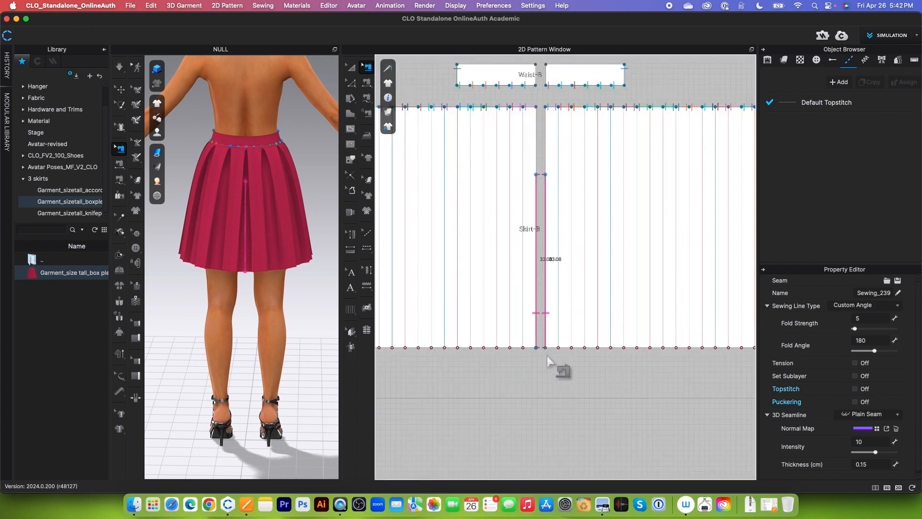
{"action": "scroll", "coordinate": [544, 348], "scroll_direction": "up", "scroll_amount": 2}
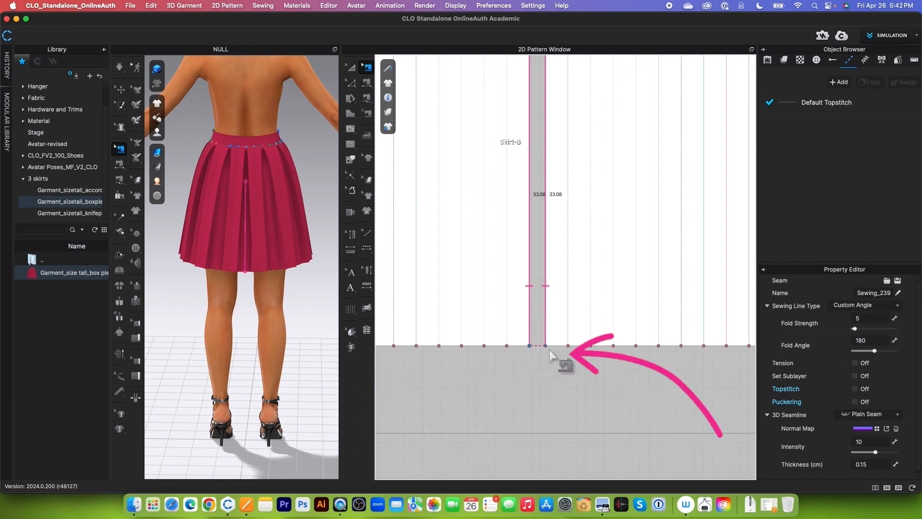
{"action": "scroll", "coordinate": [551, 368], "scroll_direction": "down", "scroll_amount": 3}
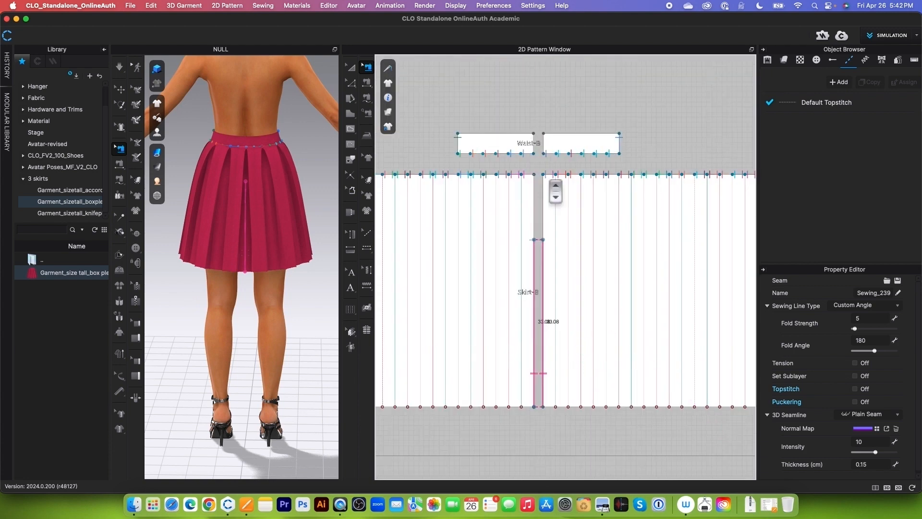
Step: Select all skirt and waistband patterns and apply Strengthen to them
{"action": "scroll", "coordinate": [549, 184], "scroll_direction": "down", "scroll_amount": 4}
{"action": "scroll", "coordinate": [571, 183], "scroll_direction": "down", "scroll_amount": 3}
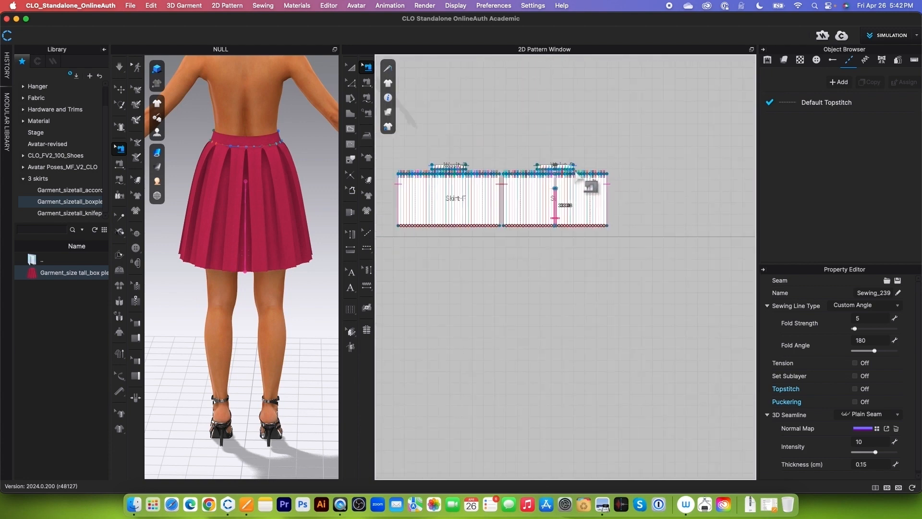
{"action": "key", "text": "a"}
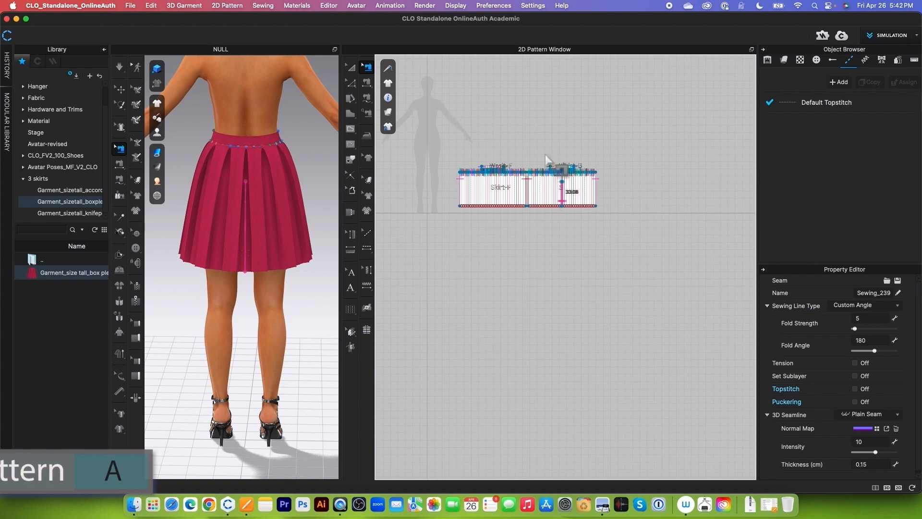
{"action": "left_click", "coordinate": [351, 68]}
{"action": "left_click_drag", "start_coordinate": [429, 127], "coordinate": [633, 238]}
{"action": "right_click", "coordinate": [584, 197]}
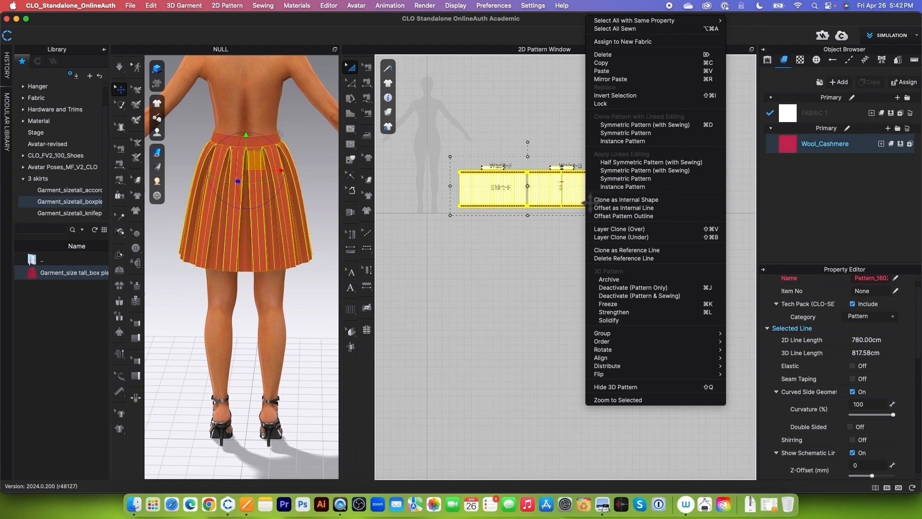
{"action": "left_click", "coordinate": [635, 317]}
{"action": "scroll", "coordinate": [461, 127], "scroll_direction": "up", "scroll_amount": 5}
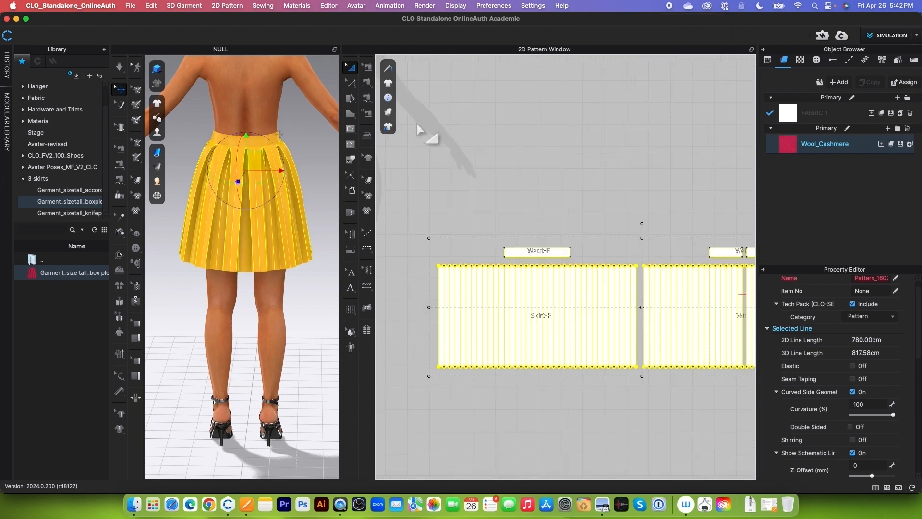
Step: Run the simulation until the skirt settles with its center-back seam open, and stop it
{"action": "key", "text": "space"}
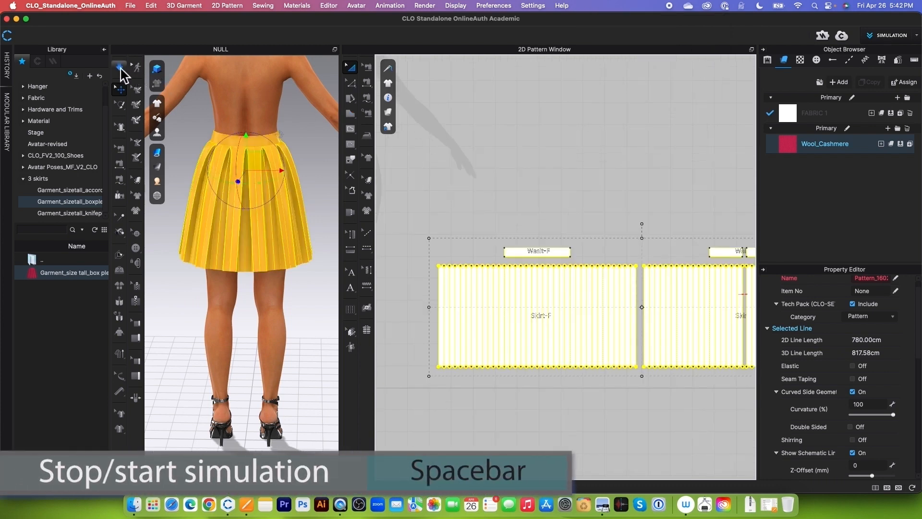
{"action": "left_click", "coordinate": [120, 73]}
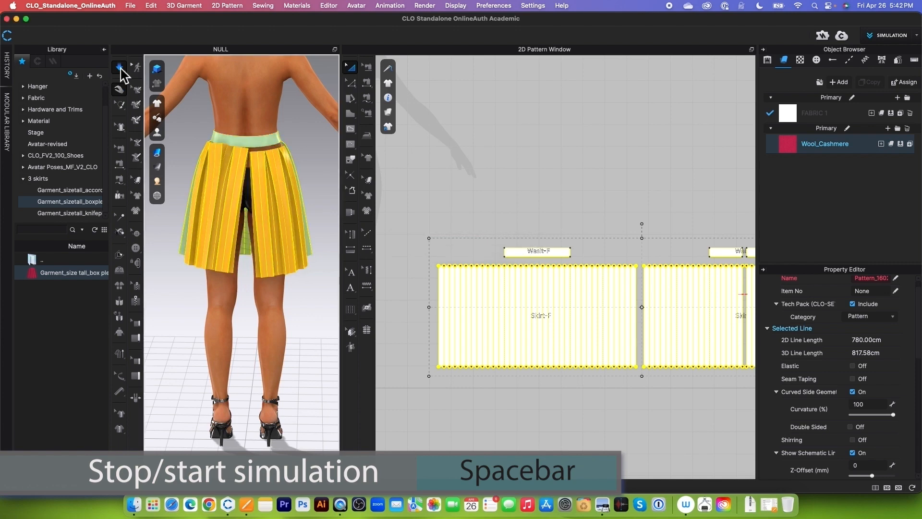
{"action": "left_click", "coordinate": [120, 69]}
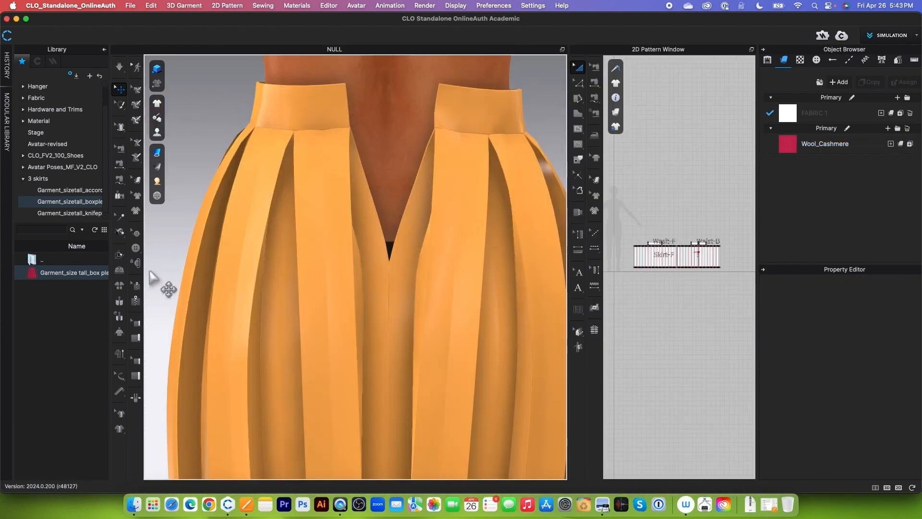
Step: Draw the first zipper line along one center-back edge, from the waistband's upper corner down the skirt to the end of the opening
{"action": "left_click", "coordinate": [139, 304]}
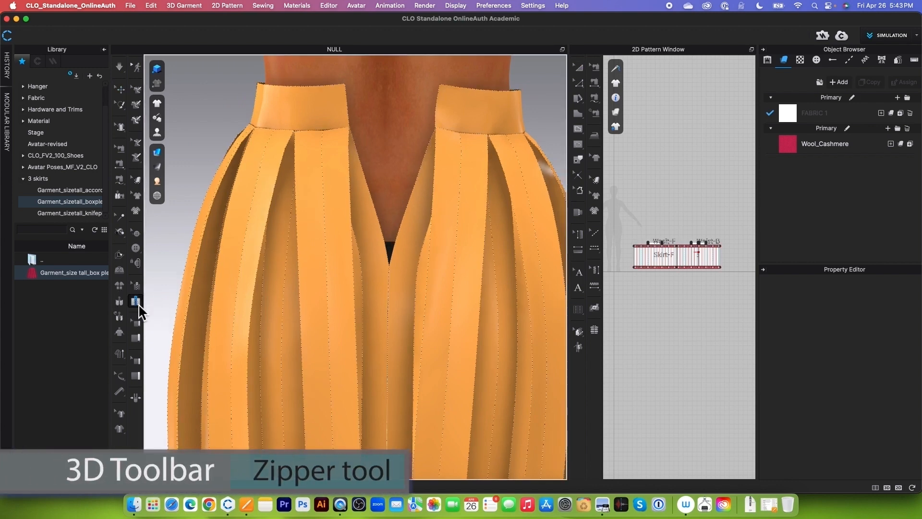
{"action": "left_click", "coordinate": [345, 85]}
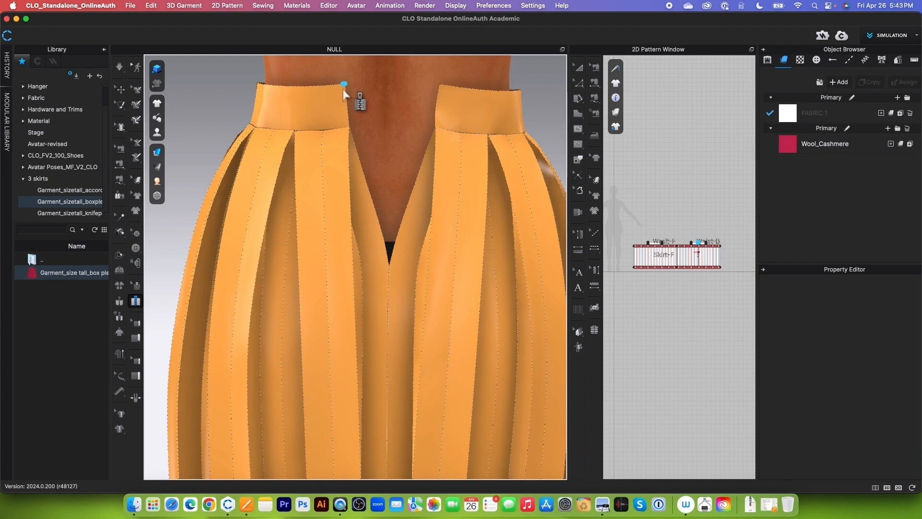
{"action": "left_click", "coordinate": [351, 128]}
{"action": "left_click", "coordinate": [351, 129]}
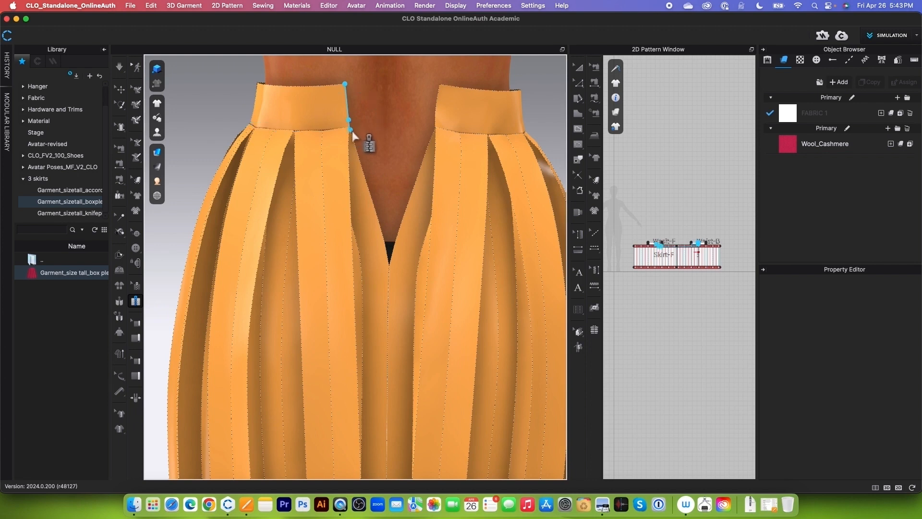
{"action": "left_click", "coordinate": [360, 160]}
{"action": "left_click", "coordinate": [363, 170]}
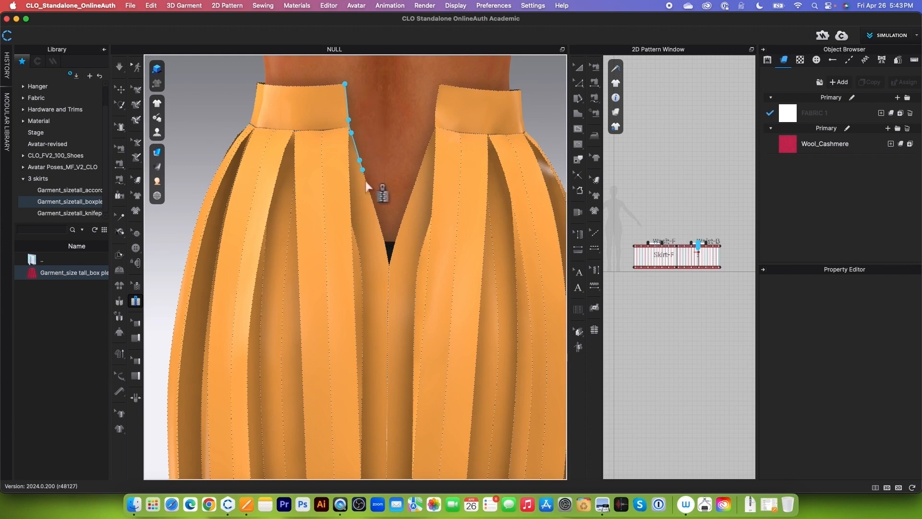
{"action": "left_click", "coordinate": [375, 210]}
{"action": "double_click", "coordinate": [387, 261]}
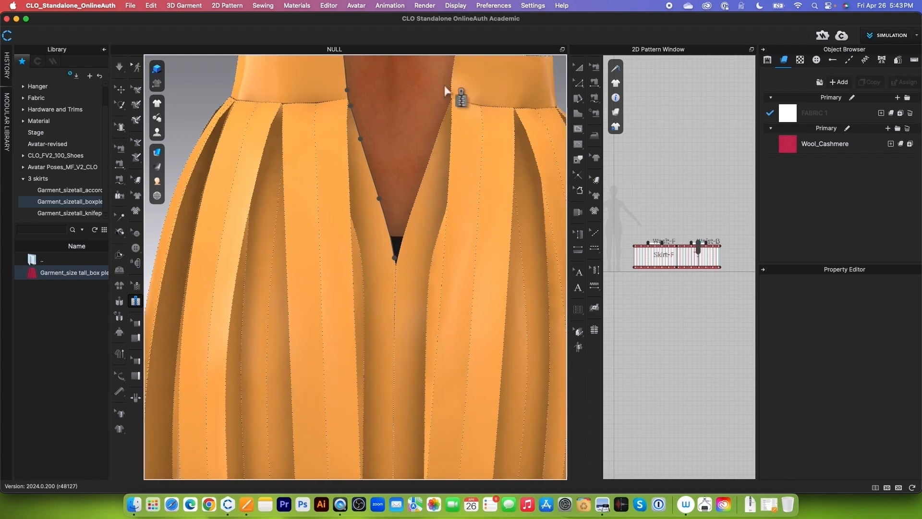
Step: Draw the matching zipper line down the opposite center-back edge from the waistband's upper corner to the end of the opening, completing the zipper
{"action": "middle_click_drag", "start_coordinate": [446, 87], "coordinate": [424, 173]}
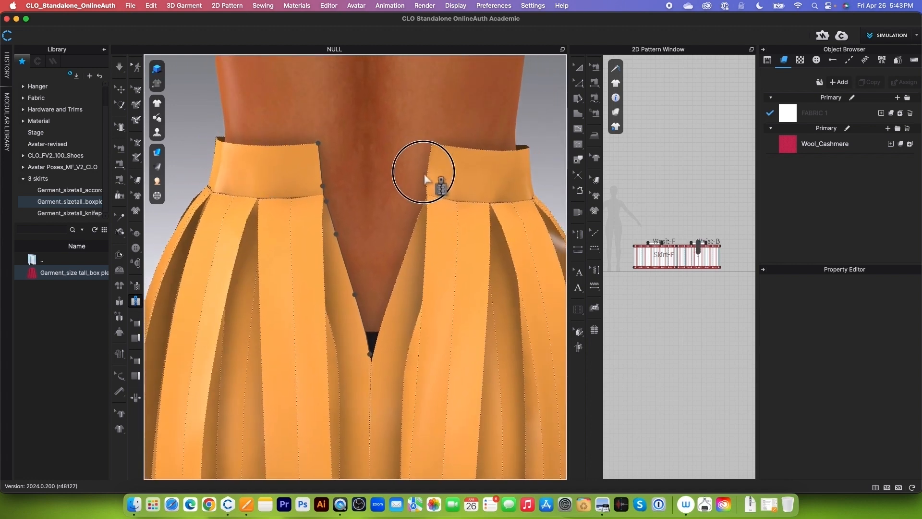
{"action": "scroll", "coordinate": [425, 173], "scroll_direction": "up", "scroll_amount": 2}
{"action": "scroll", "coordinate": [431, 184], "scroll_direction": "up", "scroll_amount": 2}
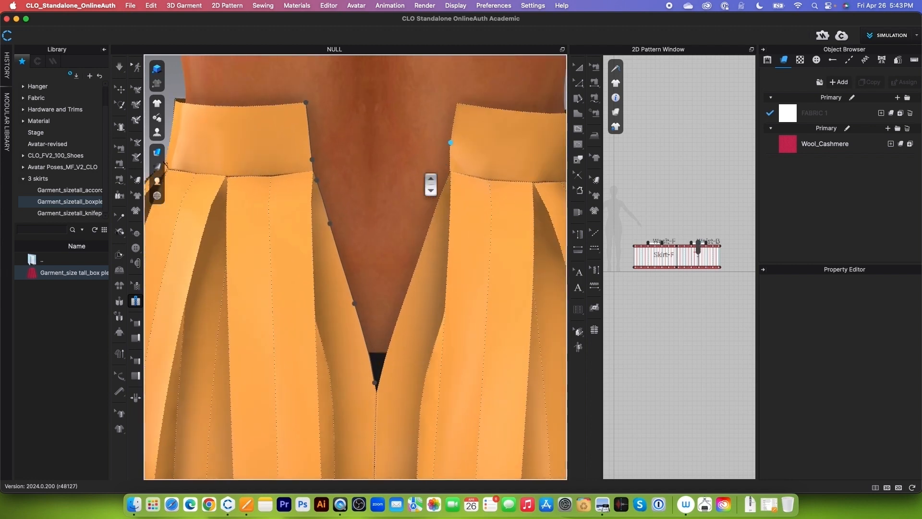
{"action": "left_click", "coordinate": [457, 105]}
{"action": "left_click", "coordinate": [455, 125]}
{"action": "left_click", "coordinate": [450, 162]}
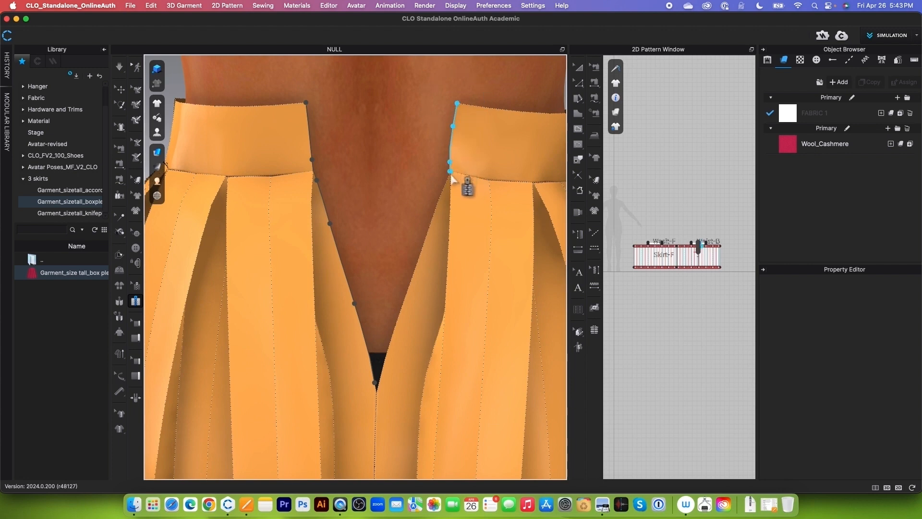
{"action": "left_click", "coordinate": [445, 184]}
{"action": "left_click", "coordinate": [430, 225]}
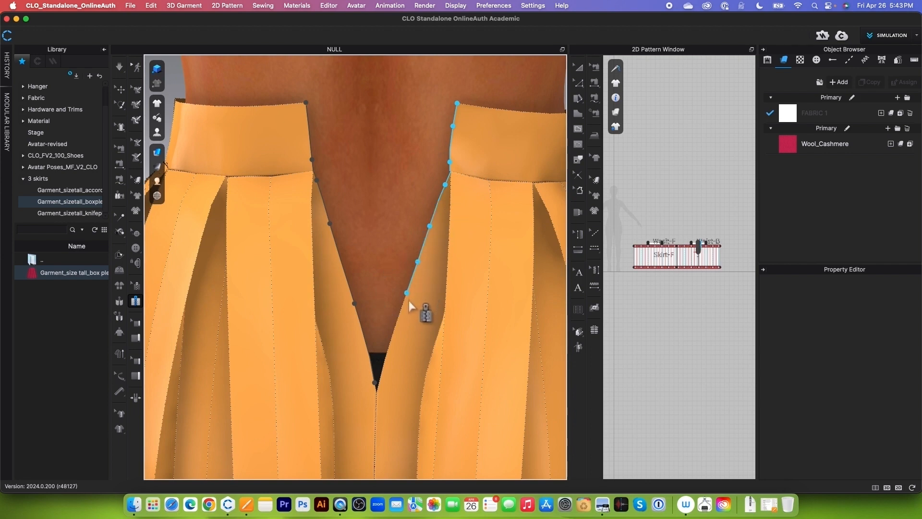
{"action": "left_click", "coordinate": [398, 317]}
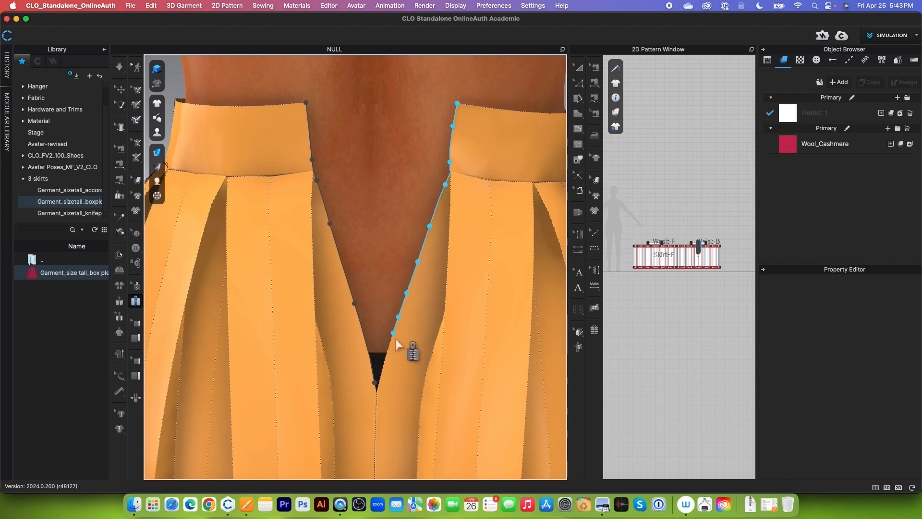
{"action": "left_click", "coordinate": [383, 369]}
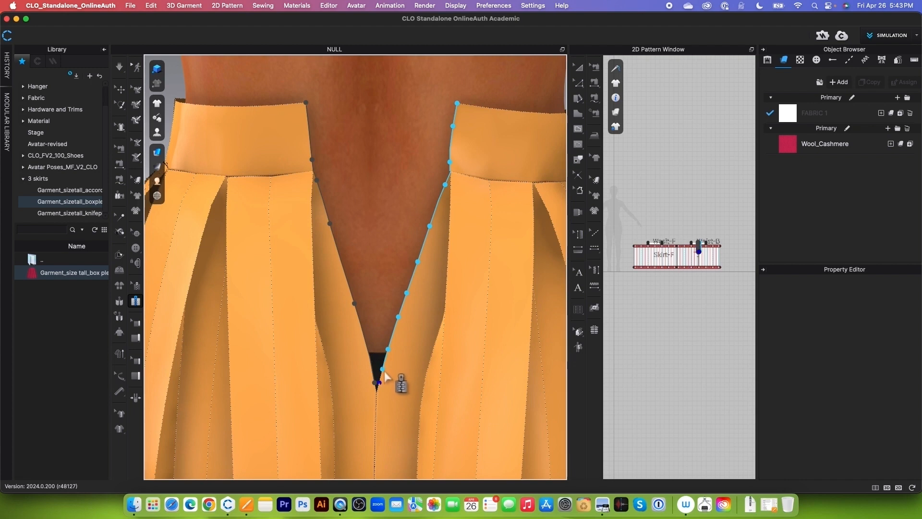
{"action": "scroll", "coordinate": [384, 373], "scroll_direction": "up", "scroll_amount": 2}
{"action": "middle_click_drag", "start_coordinate": [385, 372], "coordinate": [382, 212]}
{"action": "left_click", "coordinate": [387, 242]}
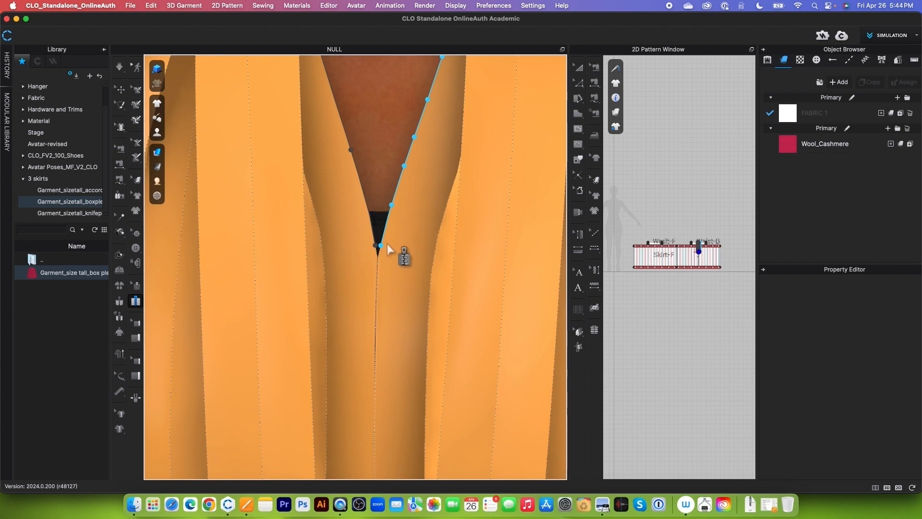
{"action": "double_click", "coordinate": [388, 243]}
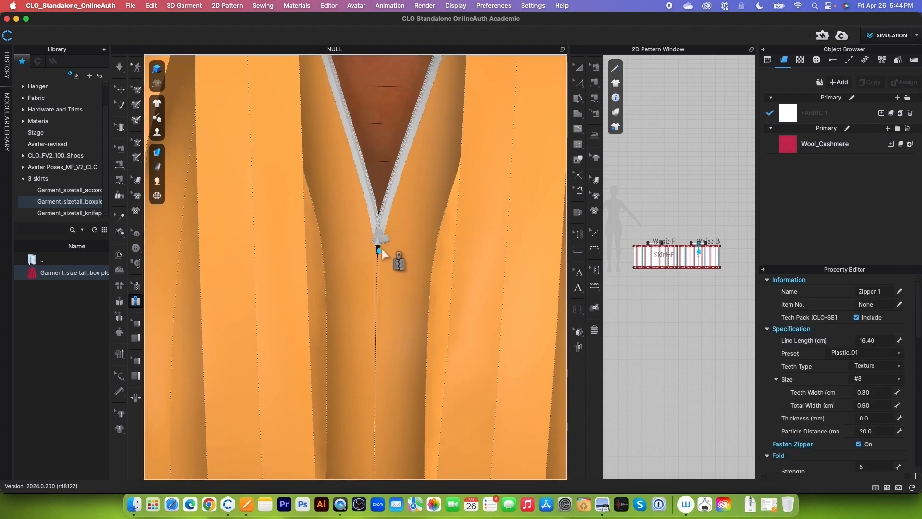
Step: Simulate the garment to draw the zipper closed at center back, and inspect the closure up close
{"action": "scroll", "coordinate": [382, 258], "scroll_direction": "down", "scroll_amount": 5}
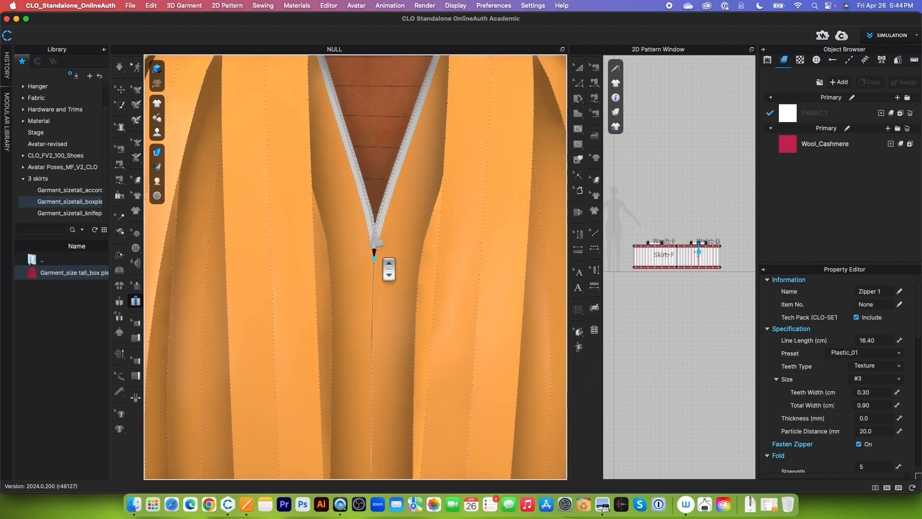
{"action": "scroll", "coordinate": [389, 273], "scroll_direction": "down", "scroll_amount": 2}
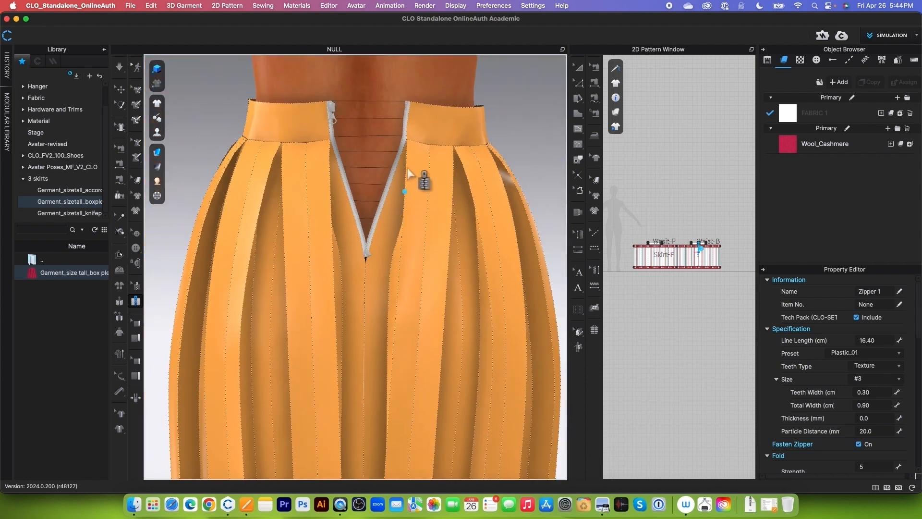
{"action": "left_click", "coordinate": [120, 68]}
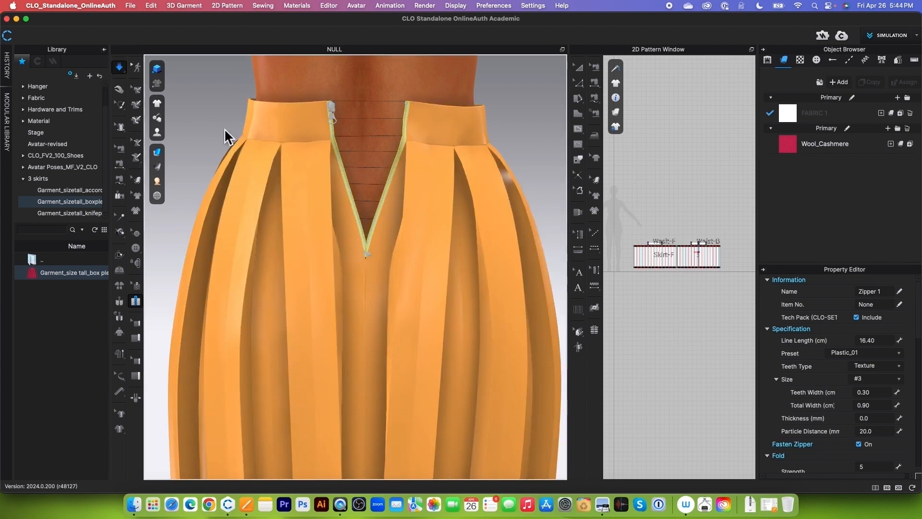
{"action": "left_click", "coordinate": [119, 72]}
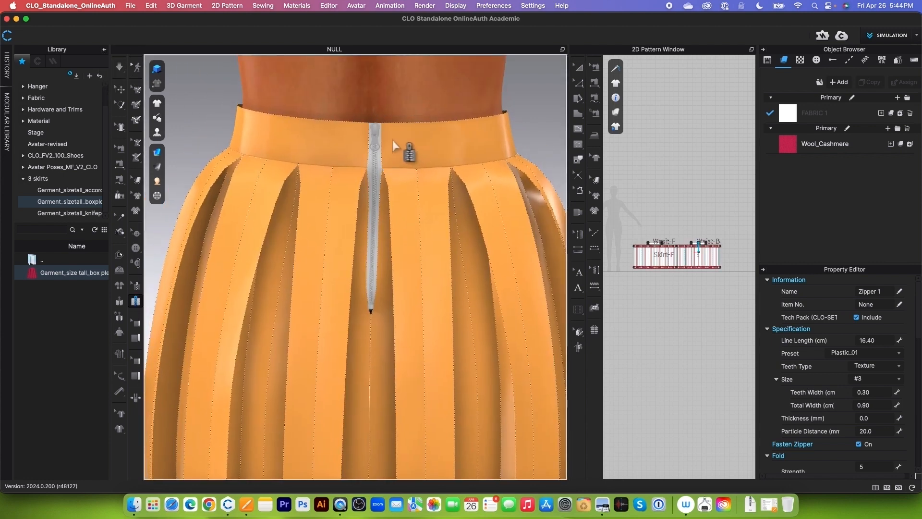
{"action": "scroll", "coordinate": [390, 122], "scroll_direction": "up", "scroll_amount": 3}
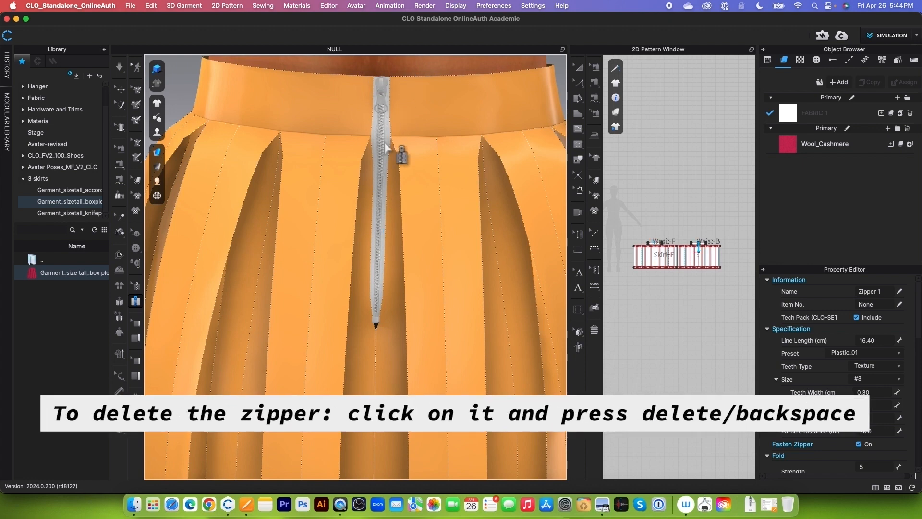
{"action": "scroll", "coordinate": [386, 147], "scroll_direction": "down", "scroll_amount": 5}
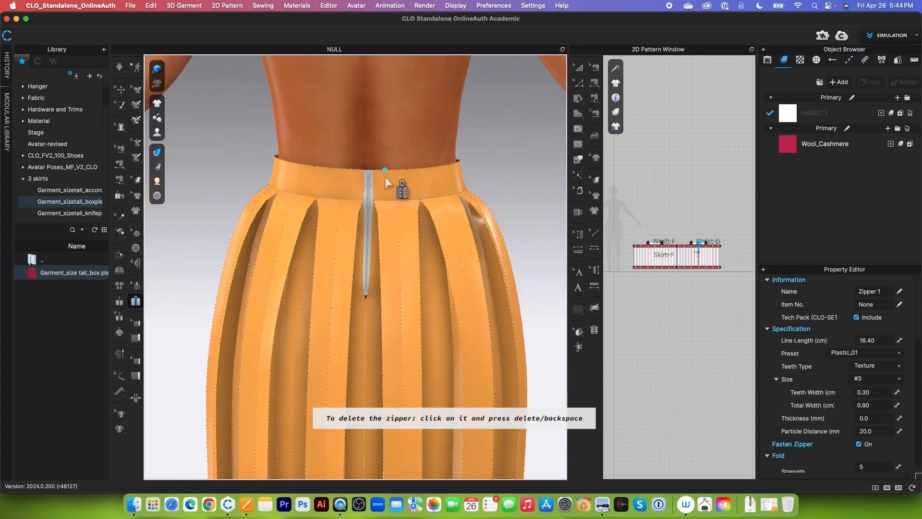
{"action": "scroll", "coordinate": [385, 180], "scroll_direction": "up", "scroll_amount": 4}
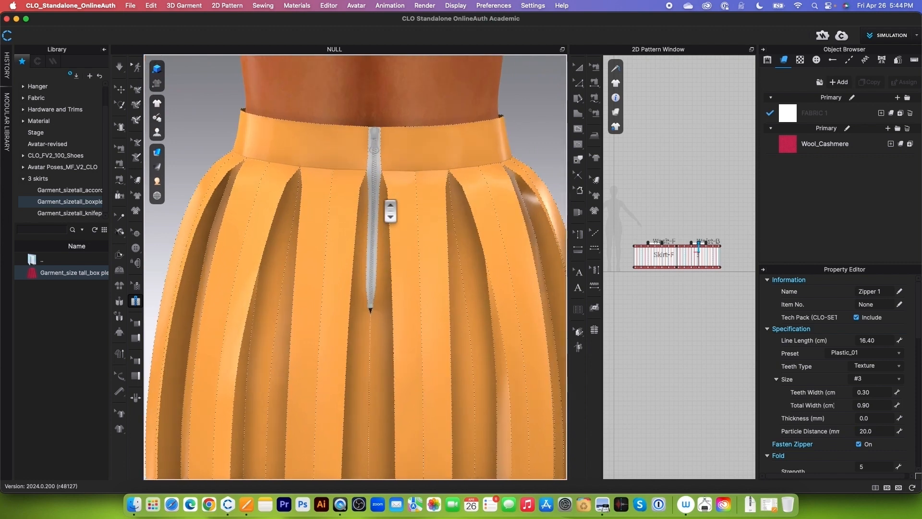
{"action": "scroll", "coordinate": [391, 212], "scroll_direction": "up", "scroll_amount": 2}
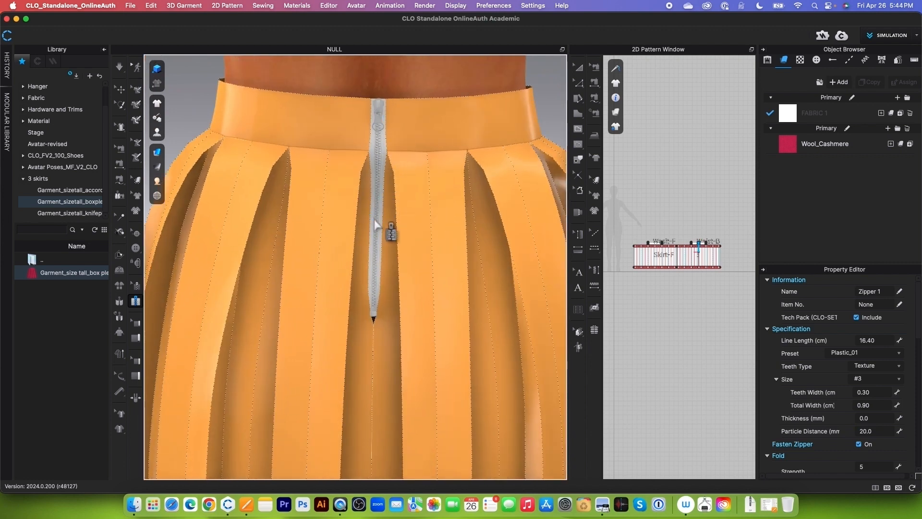
Step: Set the center-back zipper's teeth width to 0.1 cm
{"action": "key", "text": "q"}
{"action": "left_click", "coordinate": [120, 92]}
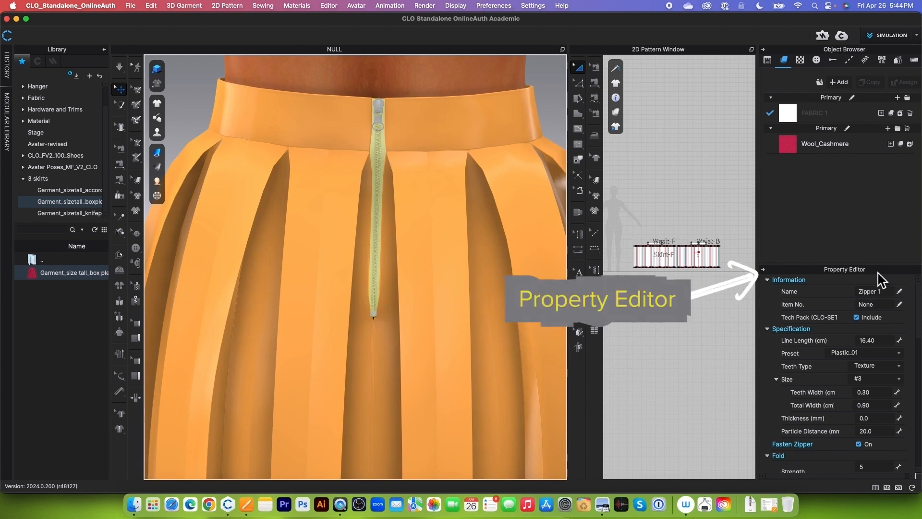
{"action": "left_click_drag", "start_coordinate": [883, 270], "coordinate": [881, 216]}
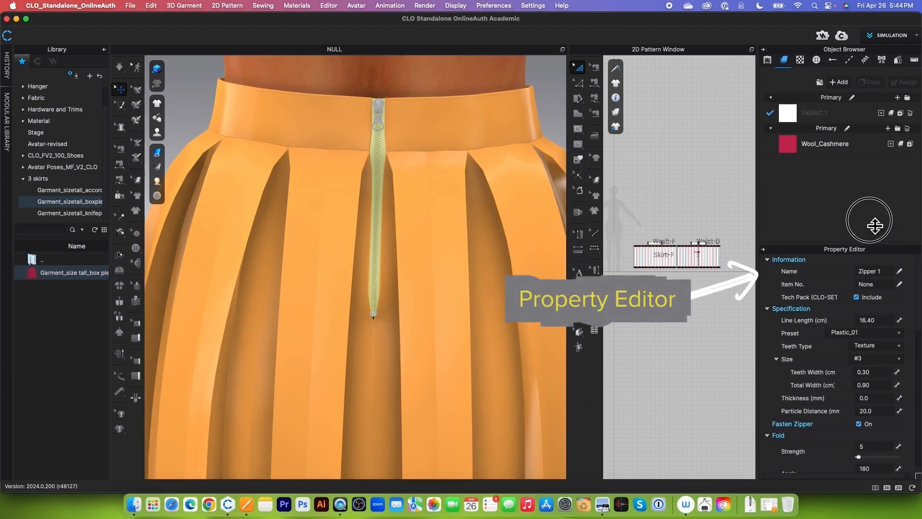
{"action": "scroll", "coordinate": [888, 362], "scroll_direction": "down", "scroll_amount": 3}
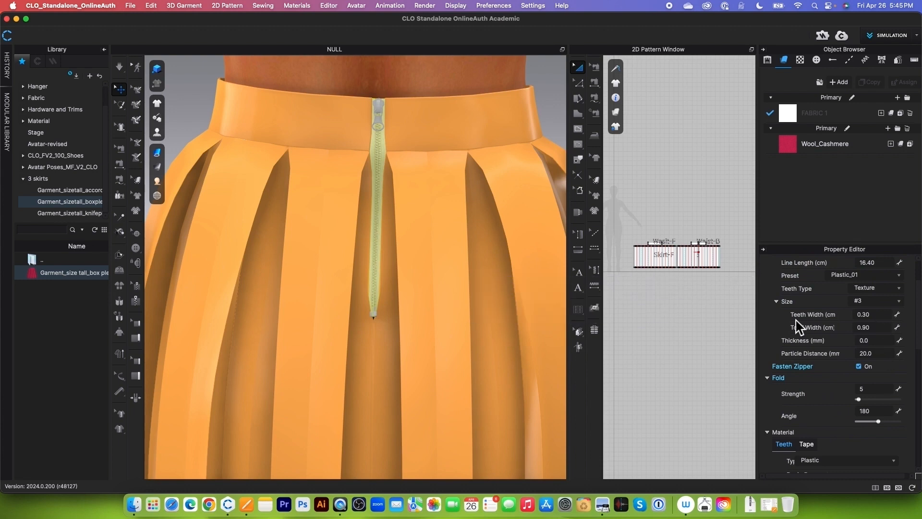
{"action": "left_click", "coordinate": [882, 317]}
{"action": "key", "text": "BackSpace"}
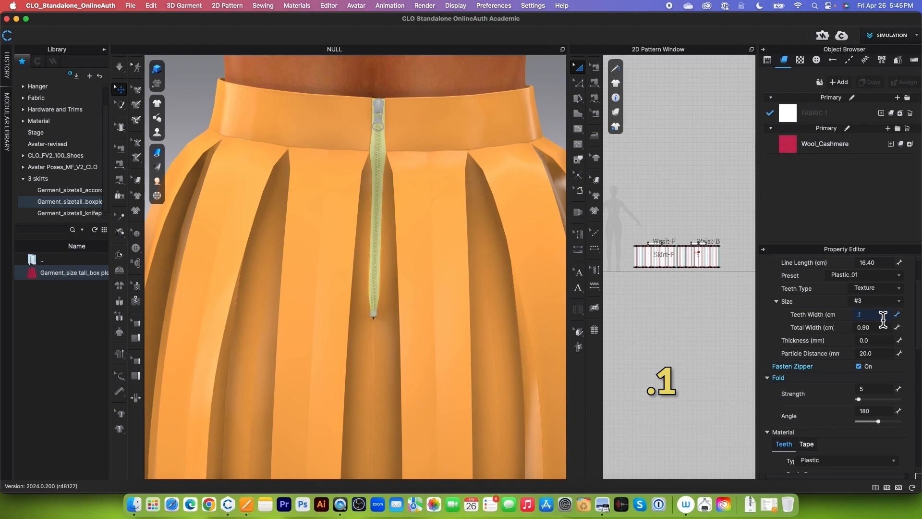
{"action": "key", "text": "Return"}
Step: Set the zipper's total width to 0.3 cm and simulate the garment to close the narrowed zipper
{"action": "left_click", "coordinate": [884, 331]}
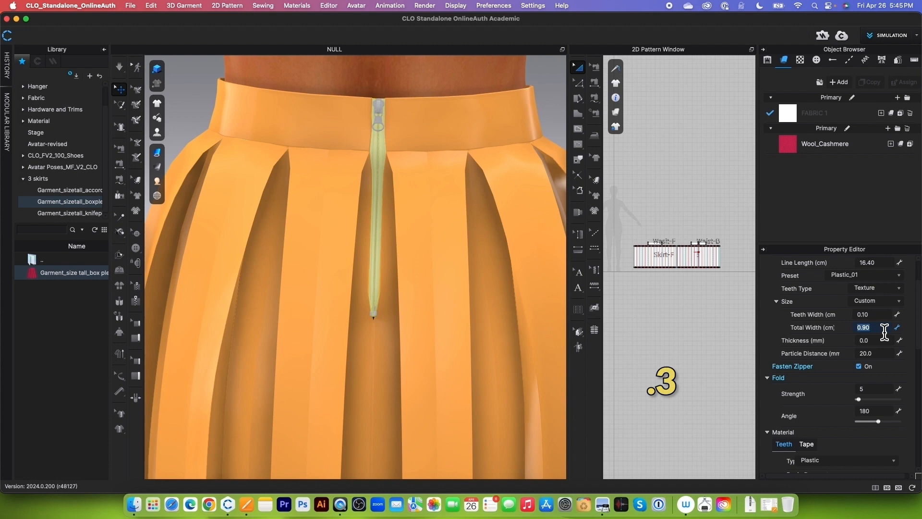
{"action": "type", "text": ".3"}
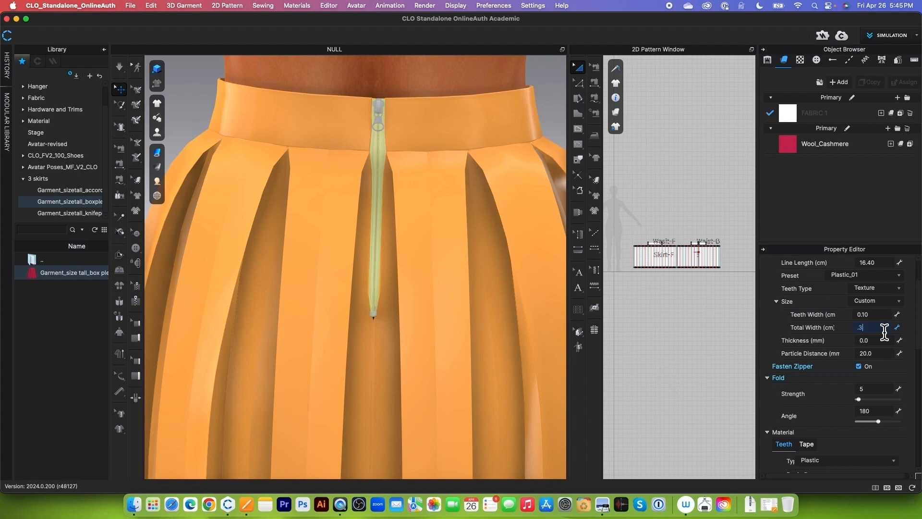
{"action": "key", "text": "Return"}
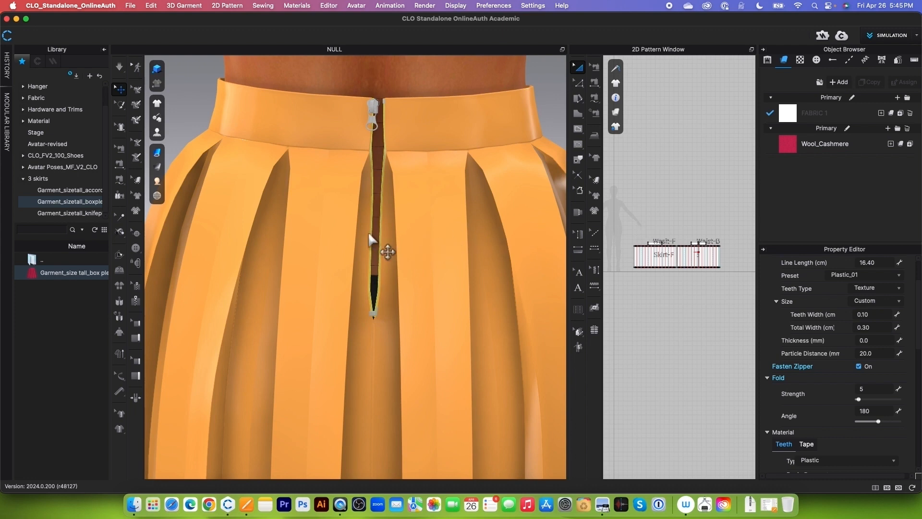
{"action": "key", "text": "space"}
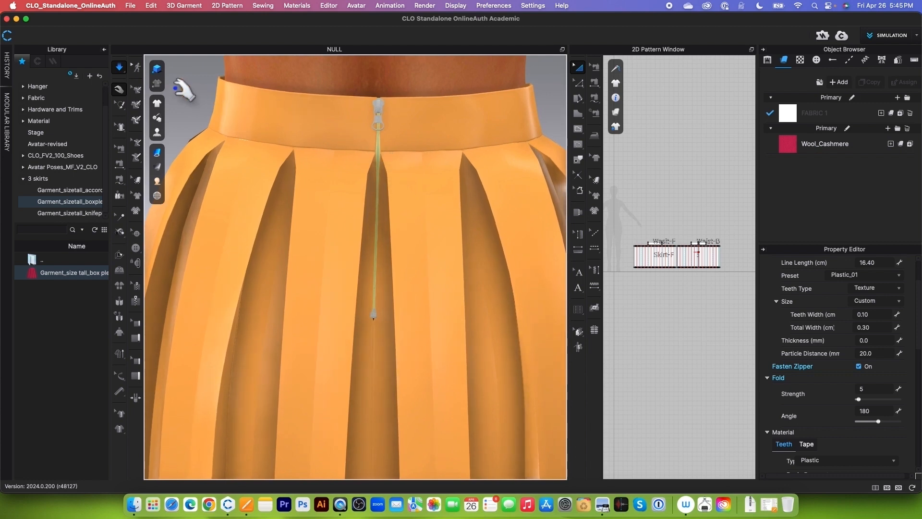
{"action": "left_click", "coordinate": [120, 70]}
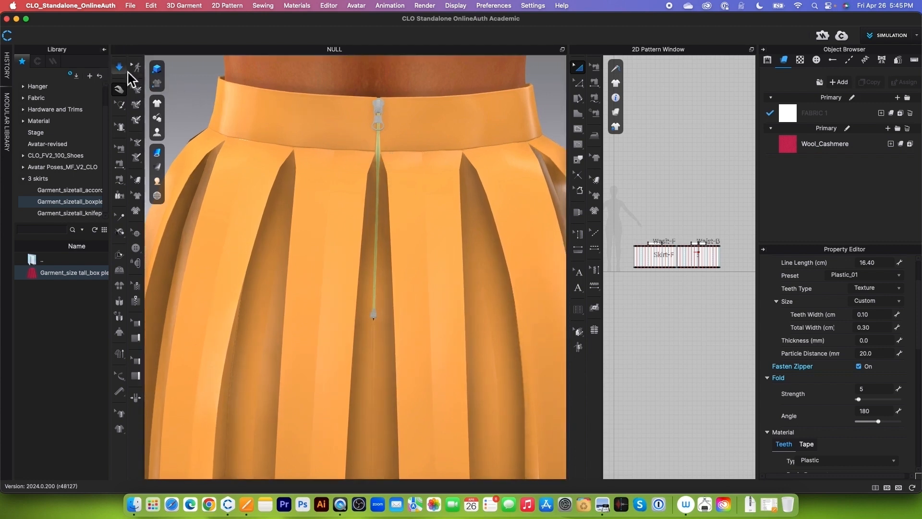
Step: Set the center-back zipper slider's stopper type to Closed End
{"action": "left_click", "coordinate": [379, 106]}
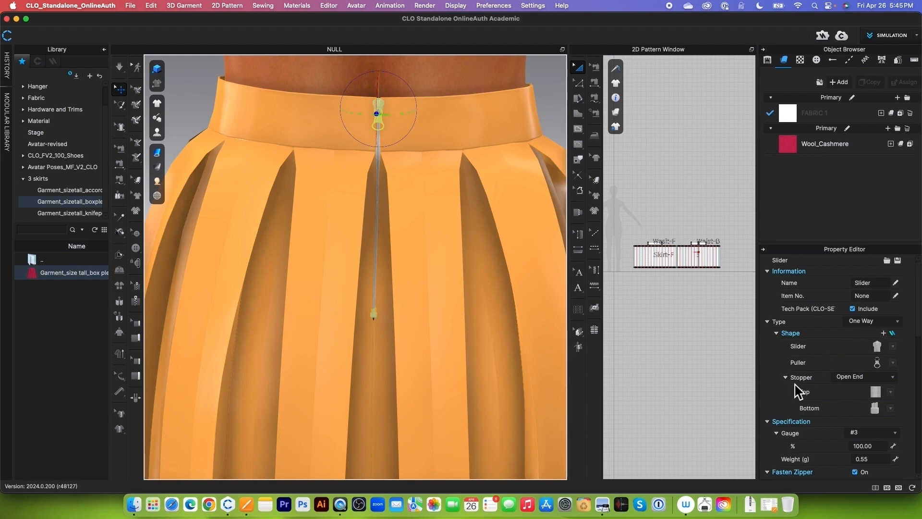
{"action": "left_click", "coordinate": [892, 377]}
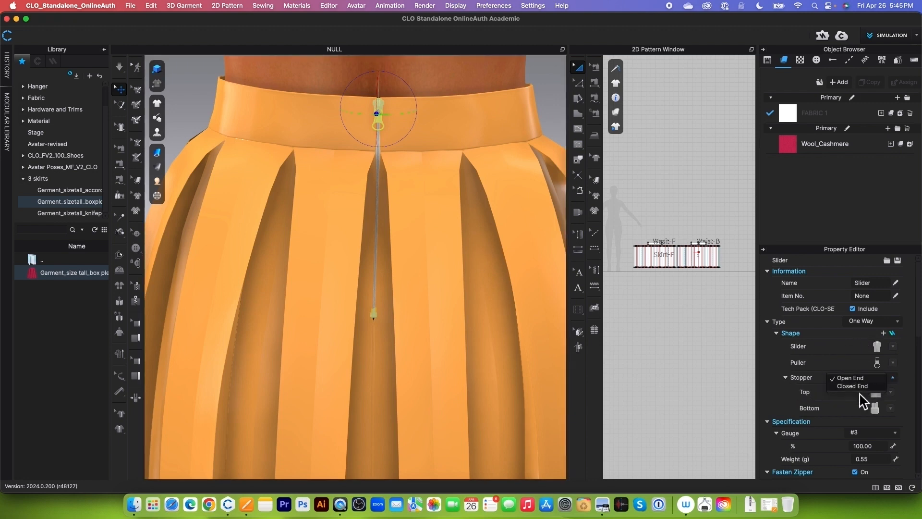
{"action": "left_click", "coordinate": [855, 386]}
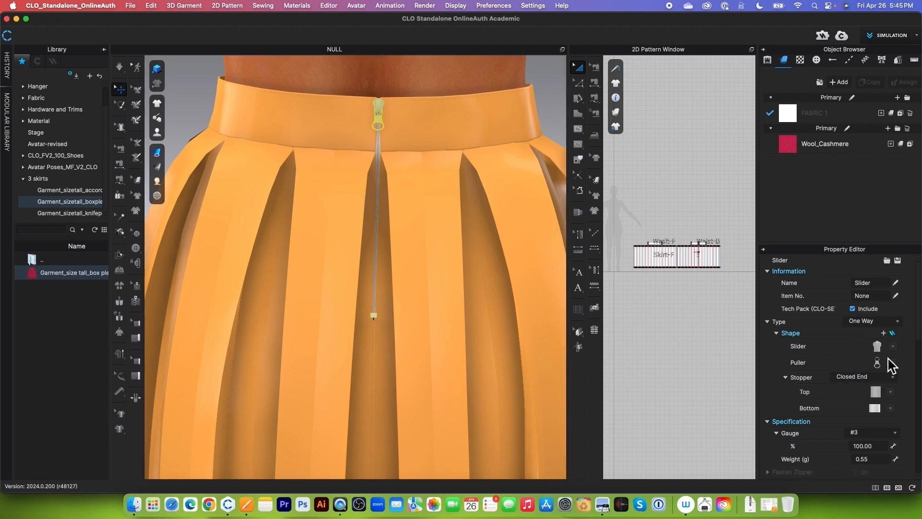
Step: Give the zipper a different slider shape with a pointed top and a slim, narrow puller
{"action": "left_click", "coordinate": [893, 347]}
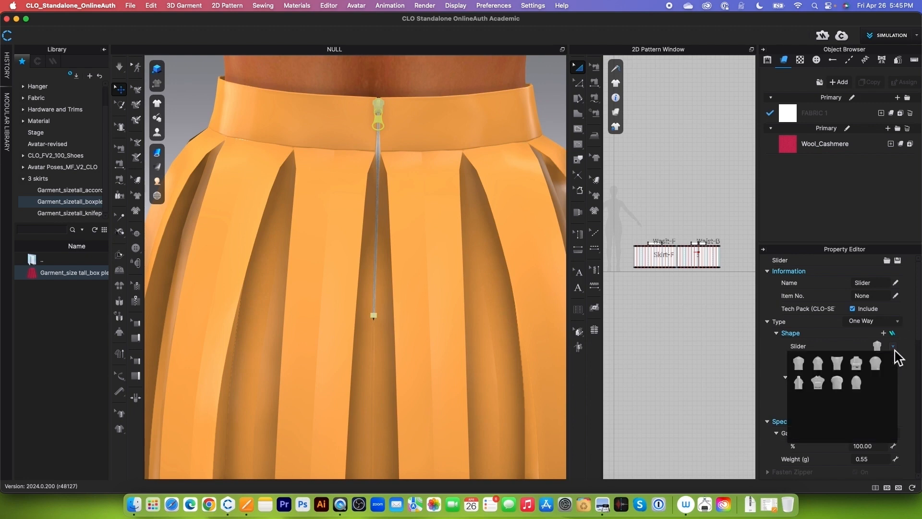
{"action": "left_click", "coordinate": [821, 370]}
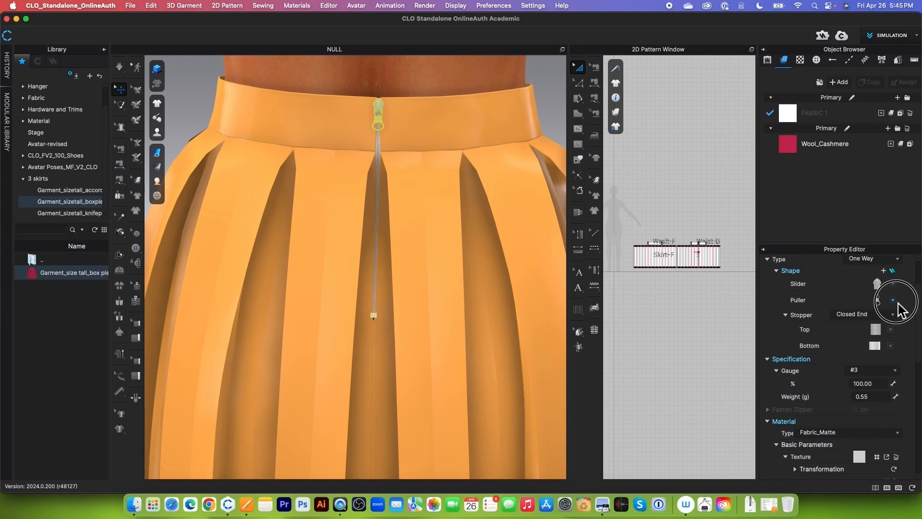
{"action": "left_click", "coordinate": [894, 300]}
{"action": "left_click", "coordinate": [858, 319]}
{"action": "scroll", "coordinate": [860, 327], "scroll_direction": "up", "scroll_amount": 5}
{"action": "scroll", "coordinate": [860, 327], "scroll_direction": "up", "scroll_amount": 3}
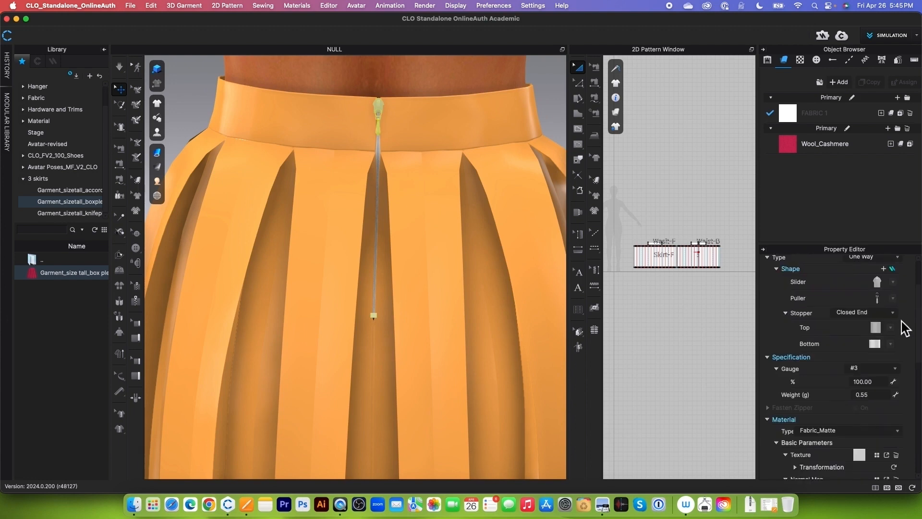
Step: Switch the zipper's top and bottom stoppers to the second, flatter shape available for each
{"action": "left_click", "coordinate": [892, 329]}
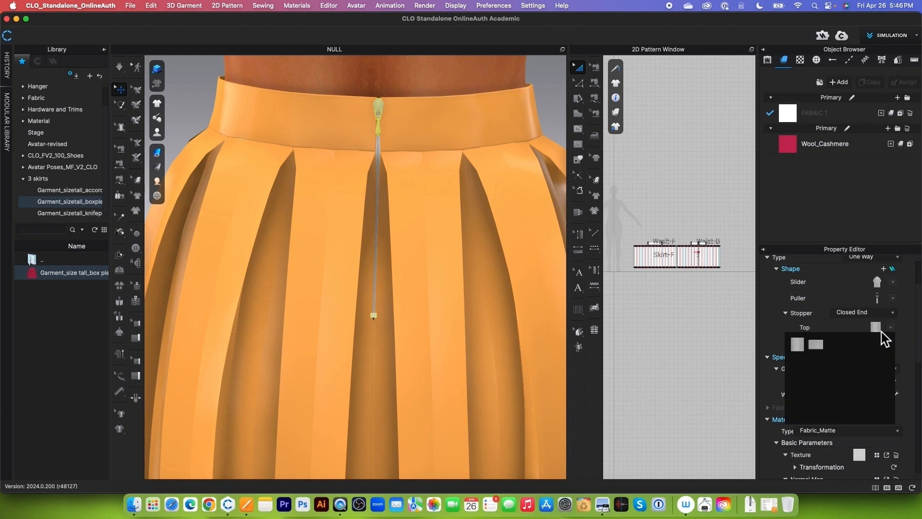
{"action": "left_click", "coordinate": [823, 354]}
{"action": "scroll", "coordinate": [895, 342], "scroll_direction": "down", "scroll_amount": 7}
{"action": "scroll", "coordinate": [896, 346], "scroll_direction": "up", "scroll_amount": 7}
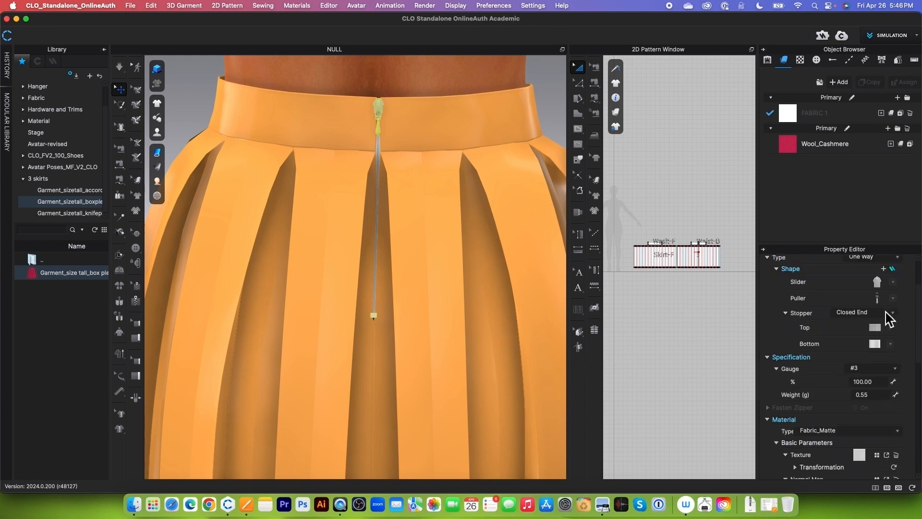
{"action": "left_click", "coordinate": [891, 344]}
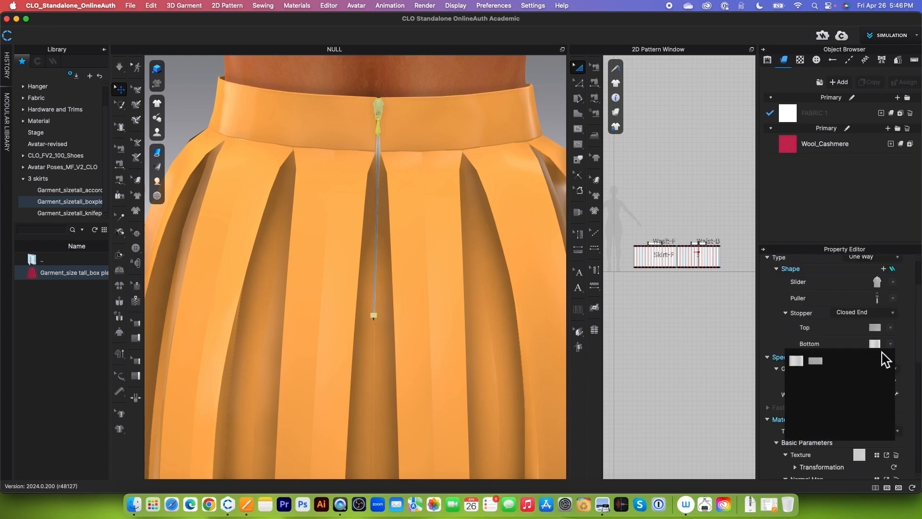
{"action": "left_click", "coordinate": [824, 371]}
{"action": "scroll", "coordinate": [824, 371], "scroll_direction": "down", "scroll_amount": 5}
Step: Simulate the garment briefly with the new zipper hardware and inspect the closed skirt back
{"action": "left_click", "coordinate": [120, 67]}
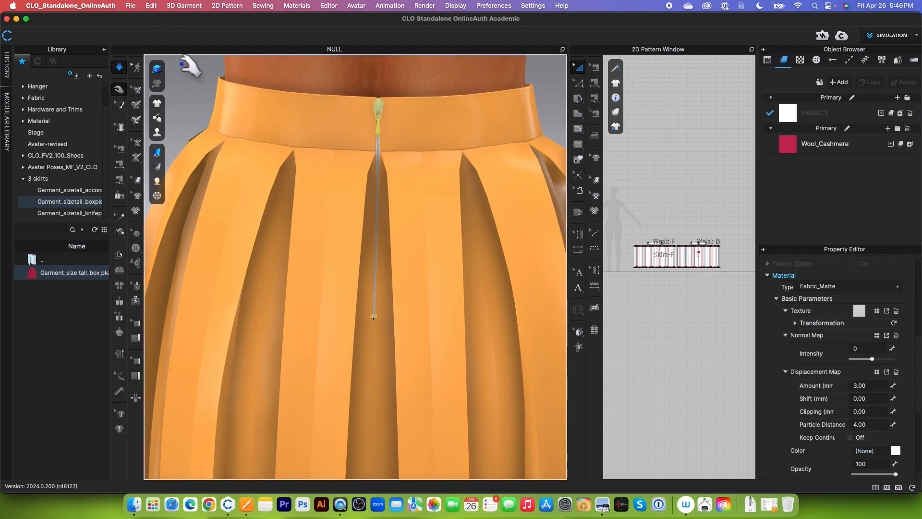
{"action": "left_click", "coordinate": [120, 68]}
{"action": "scroll", "coordinate": [408, 144], "scroll_direction": "down", "scroll_amount": 3}
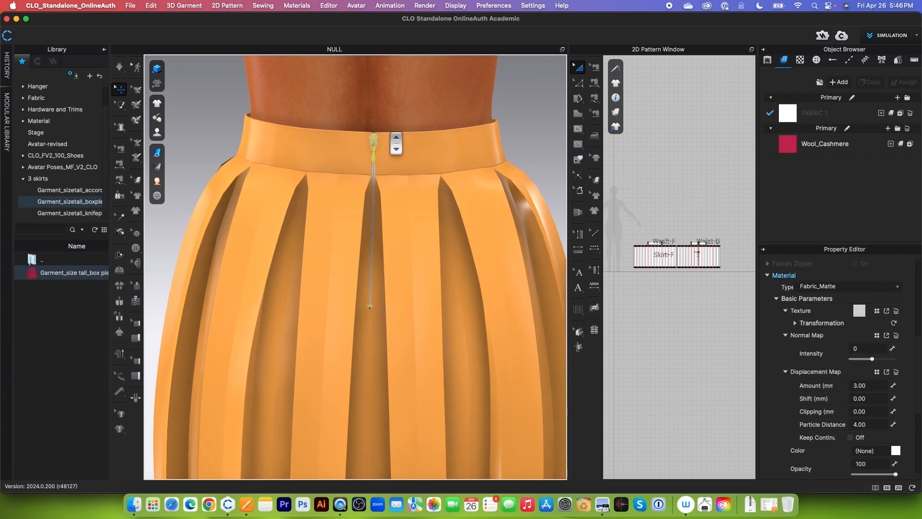
{"action": "scroll", "coordinate": [406, 194], "scroll_direction": "down", "scroll_amount": 5}
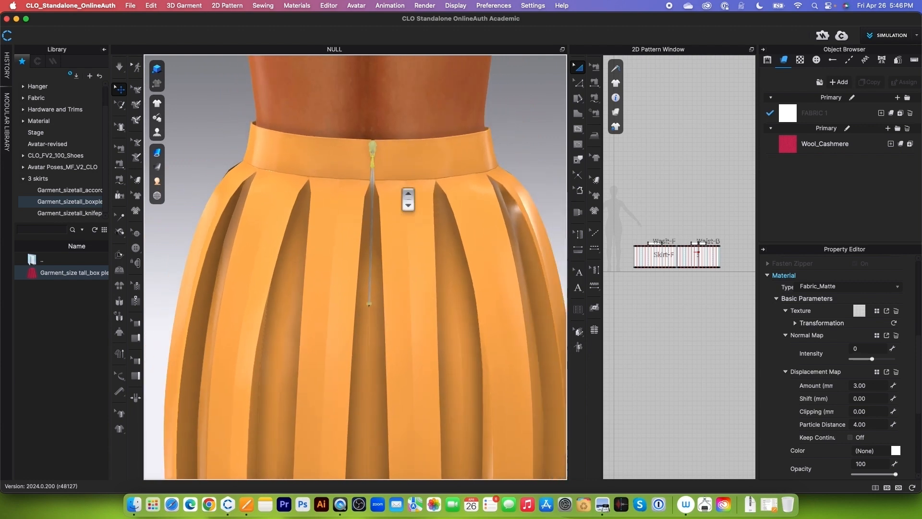
{"action": "right_click_drag", "start_coordinate": [393, 192], "coordinate": [399, 193]}
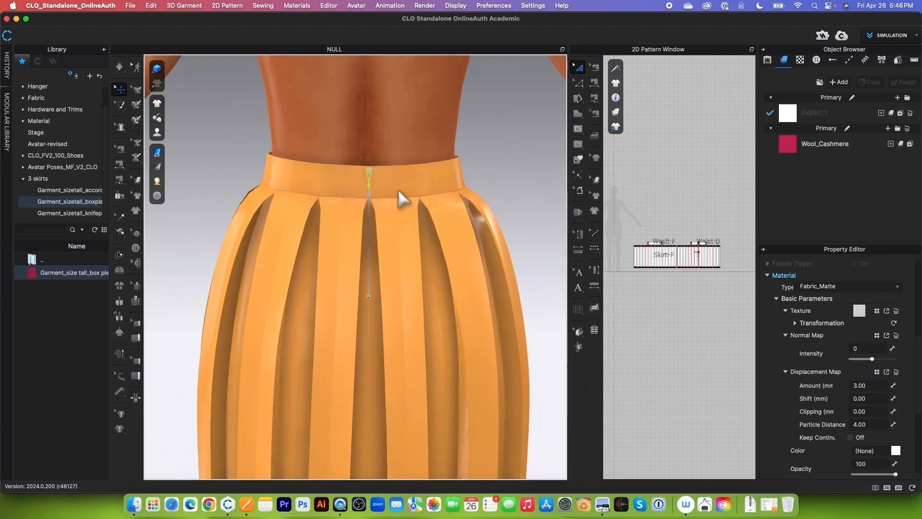
{"action": "scroll", "coordinate": [376, 272], "scroll_direction": "up", "scroll_amount": 2}
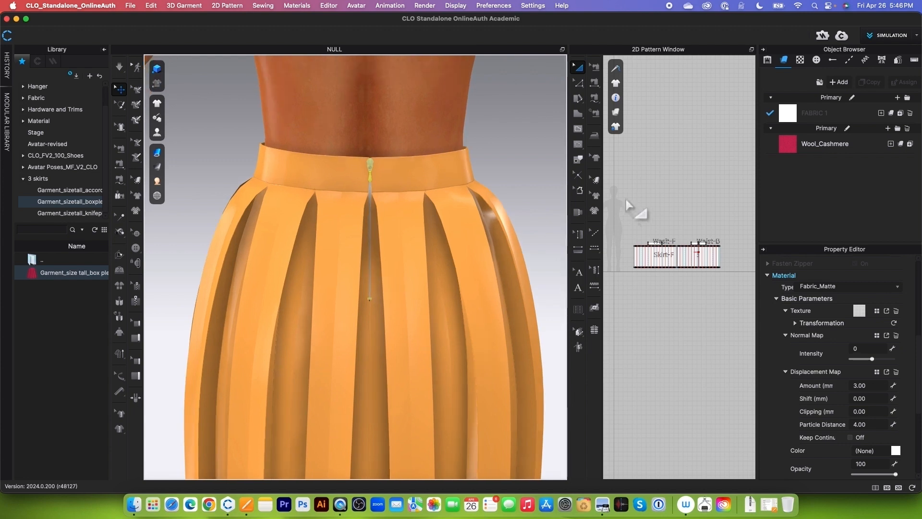
Step: Unstrengthen all the skirt and waistband pattern pieces together, and clear the selection
{"action": "scroll", "coordinate": [645, 148], "scroll_direction": "down", "scroll_amount": 3}
{"action": "scroll", "coordinate": [645, 270], "scroll_direction": "up", "scroll_amount": 2}
{"action": "left_click_drag", "start_coordinate": [619, 185], "coordinate": [714, 267]}
{"action": "right_click", "coordinate": [702, 221]}
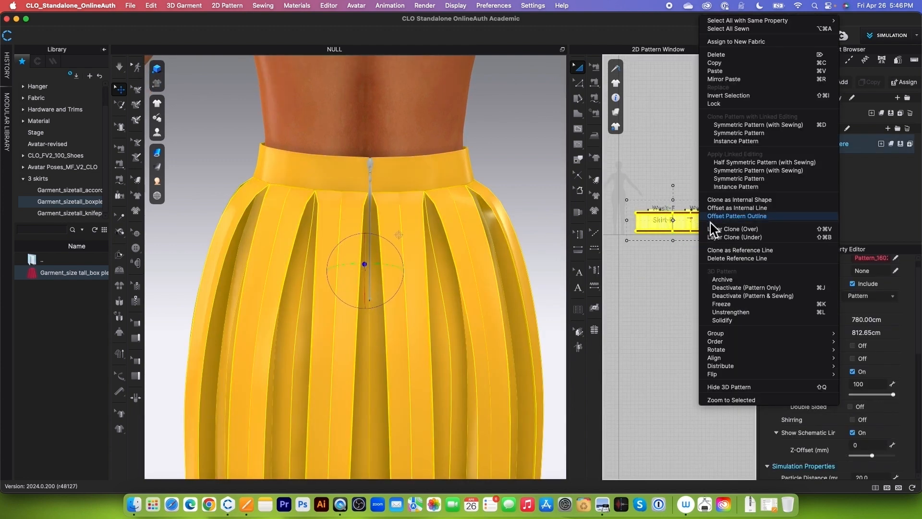
{"action": "left_click", "coordinate": [740, 312]}
{"action": "left_click", "coordinate": [673, 330]}
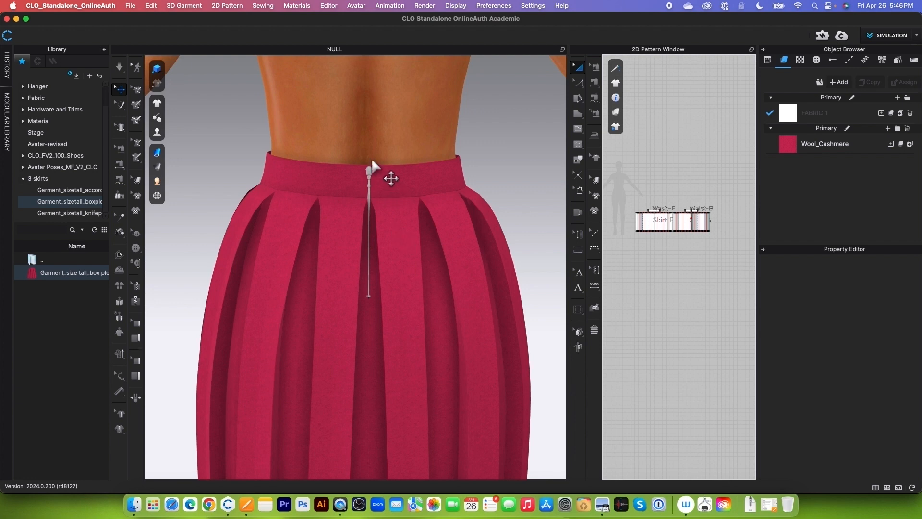
Step: Check the blue Box Pleated Skirt reference screenshot in Preview and return to the garment in CLO
{"action": "scroll", "coordinate": [378, 171], "scroll_direction": "up", "scroll_amount": 2}
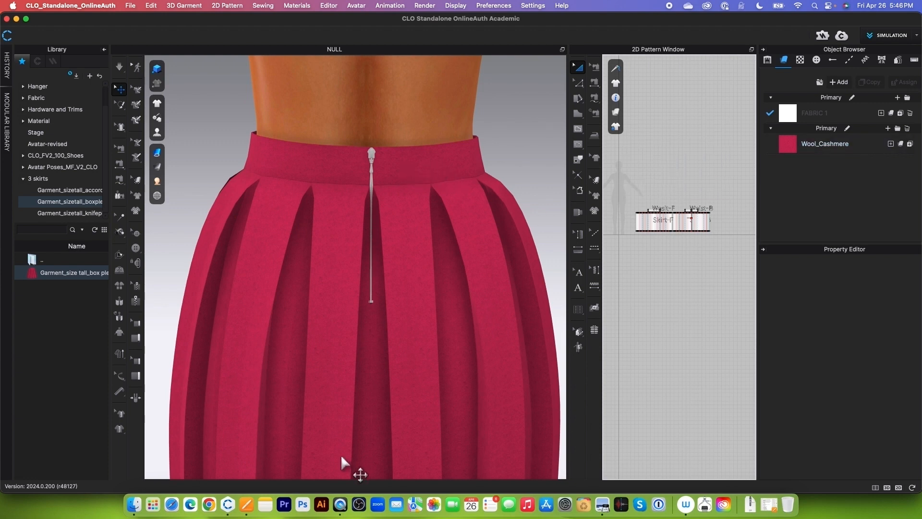
{"action": "left_click", "coordinate": [603, 507]}
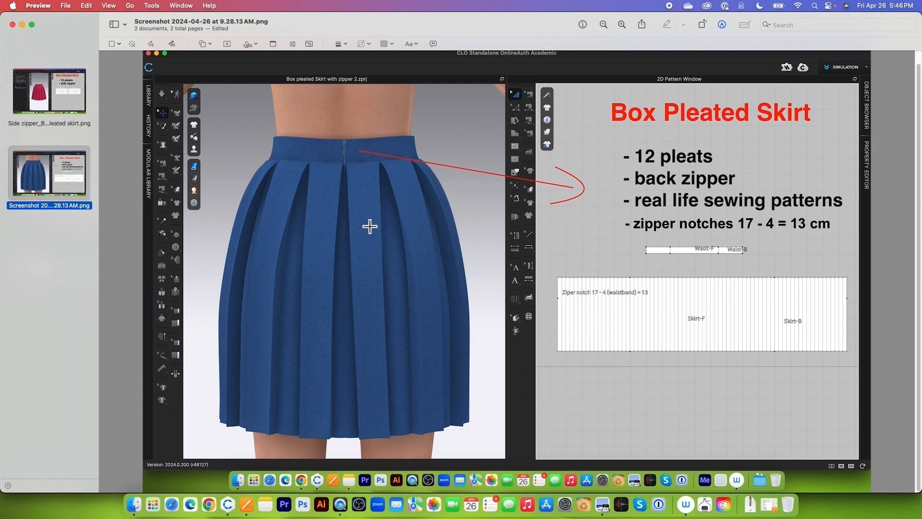
{"action": "left_click", "coordinate": [23, 25]}
Step: Open the color settings of the Wool_Cashmere fabric and search the Pantone palettes for "sky"
{"action": "left_click", "coordinate": [870, 147]}
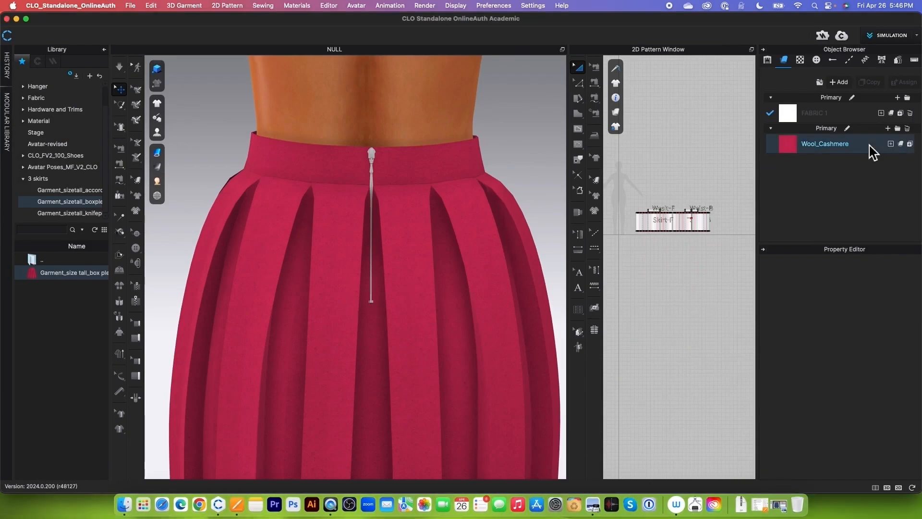
{"action": "scroll", "coordinate": [883, 381], "scroll_direction": "down", "scroll_amount": 3}
{"action": "scroll", "coordinate": [882, 382], "scroll_direction": "down", "scroll_amount": 5}
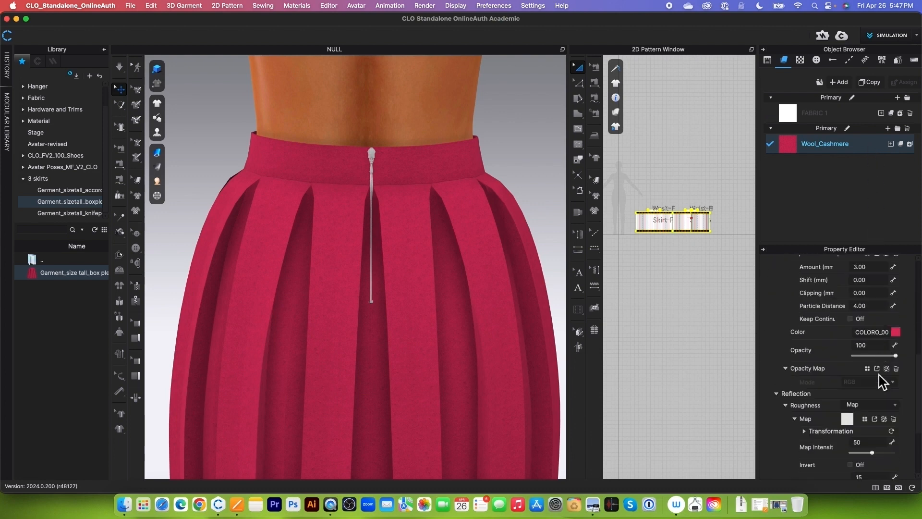
{"action": "left_click", "coordinate": [897, 332]}
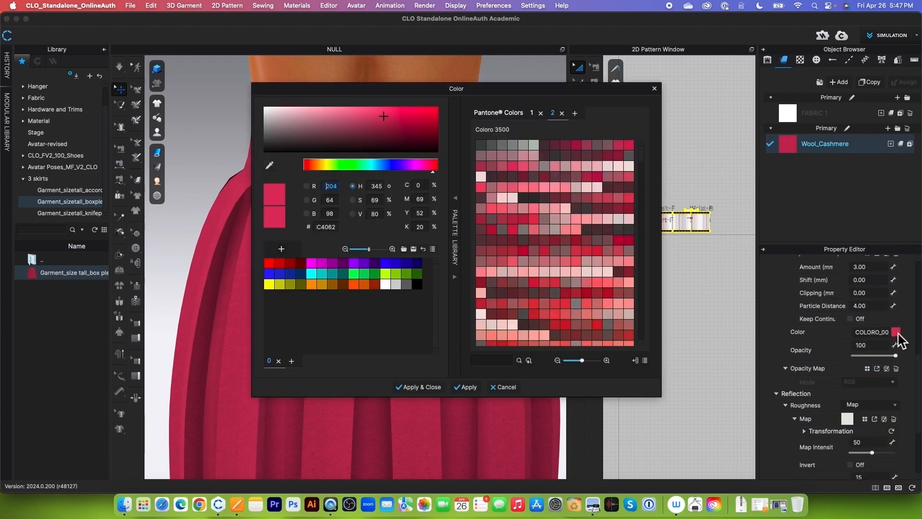
{"action": "left_click", "coordinate": [428, 93]}
{"action": "left_click_drag", "start_coordinate": [428, 93], "coordinate": [640, 95]}
{"action": "left_click", "coordinate": [713, 363]}
{"action": "type", "text": "sky"}
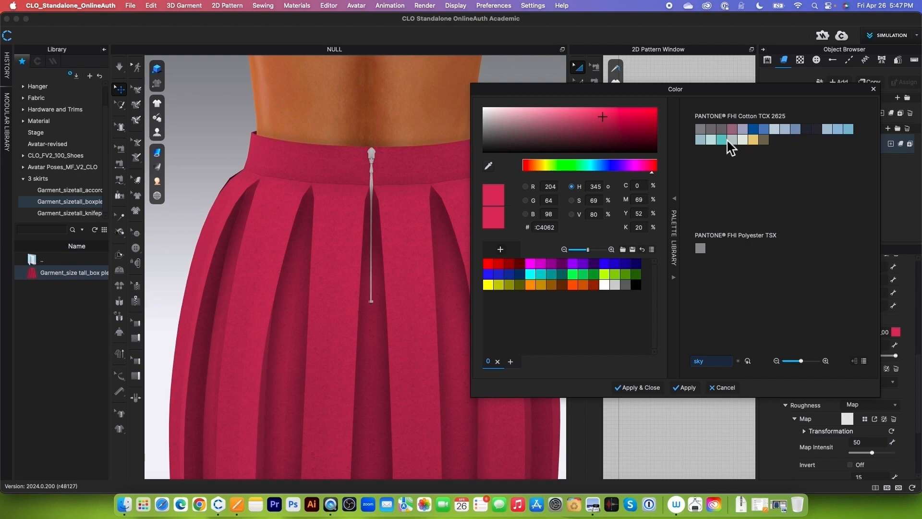
Step: Color the Wool_Cashmere fabric with a medium blue Pantone Cotton TCX swatch, darkened to about RGB 76, 105, 151, and apply it
{"action": "left_click", "coordinate": [799, 130]}
{"action": "left_click", "coordinate": [767, 131]}
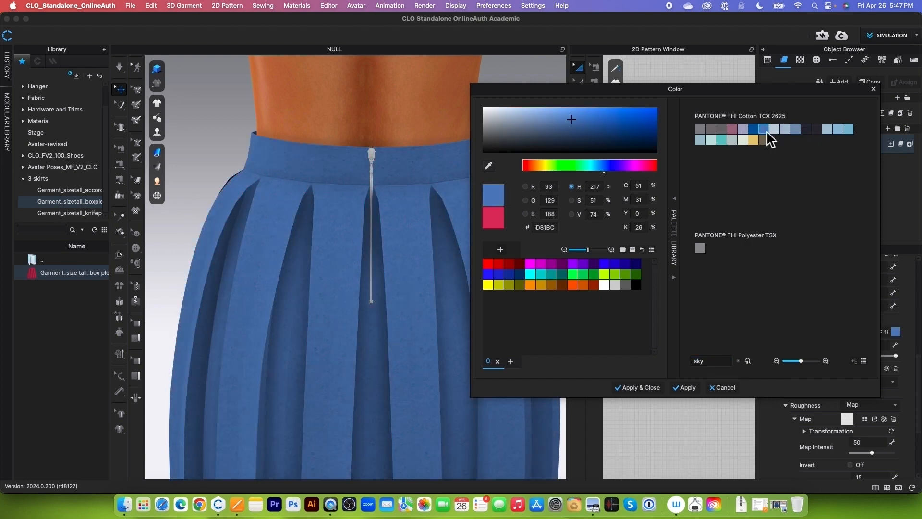
{"action": "left_click", "coordinate": [570, 120]}
{"action": "left_click_drag", "start_coordinate": [570, 121], "coordinate": [570, 126]}
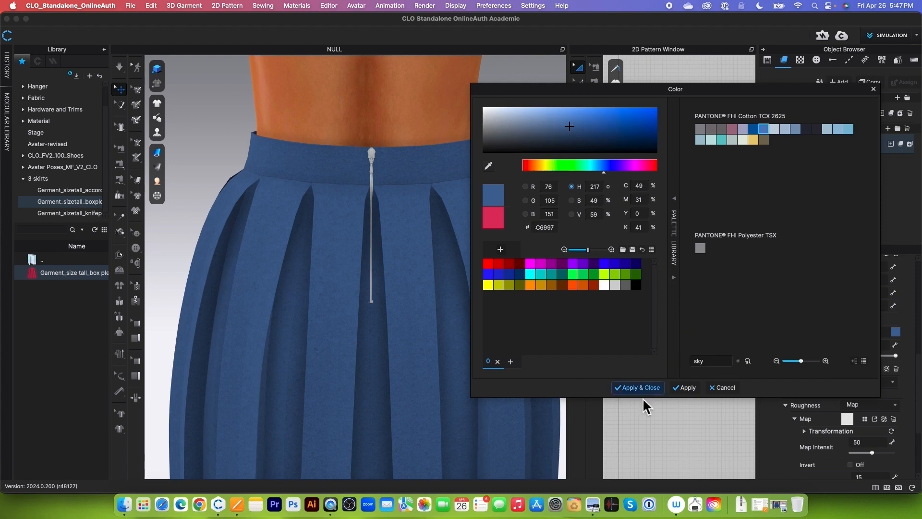
{"action": "left_click", "coordinate": [684, 387]}
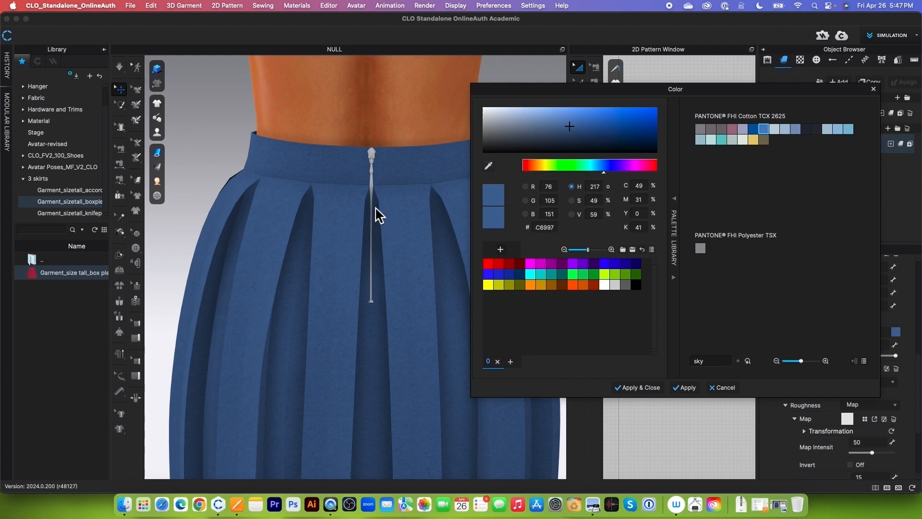
Step: Color the zipper teeth to match the skirt by sampling the waistband's blue with the eyedropper
{"action": "scroll", "coordinate": [377, 194], "scroll_direction": "up", "scroll_amount": 2}
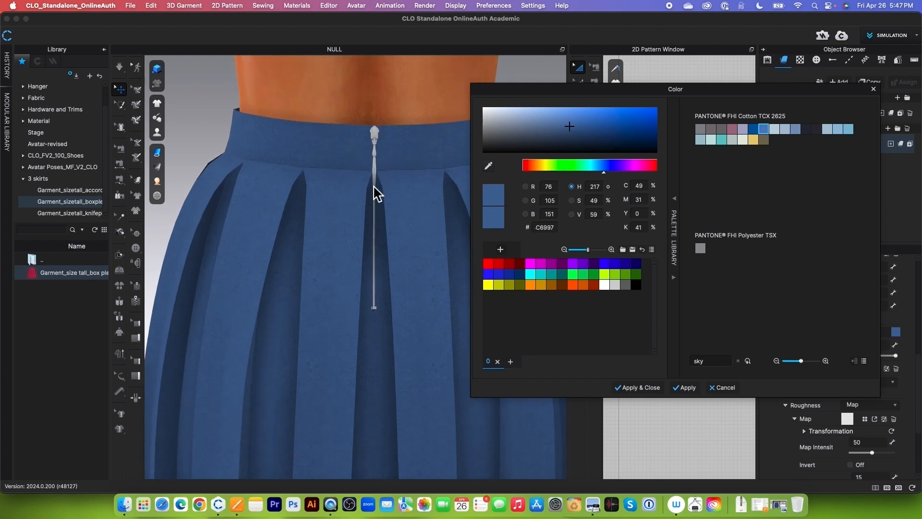
{"action": "scroll", "coordinate": [380, 179], "scroll_direction": "up", "scroll_amount": 3}
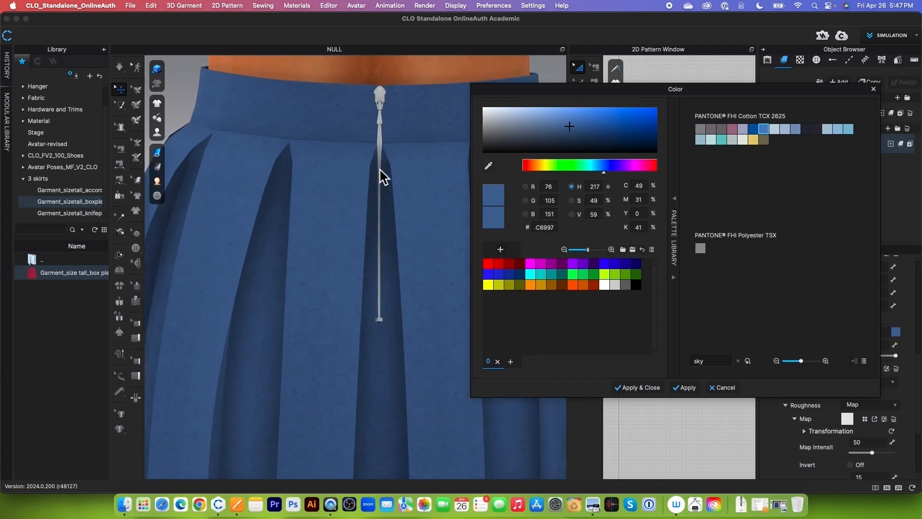
{"action": "left_click", "coordinate": [384, 136]}
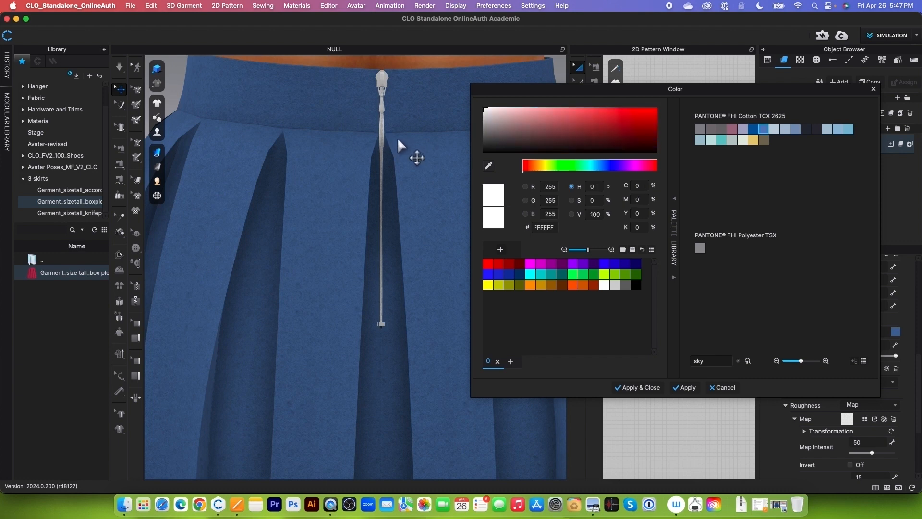
{"action": "left_click_drag", "start_coordinate": [616, 96], "coordinate": [341, 163]}
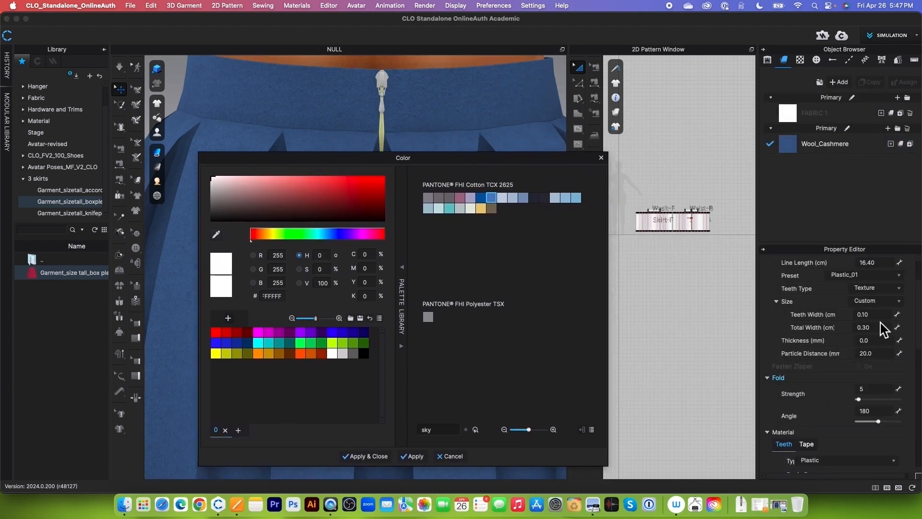
{"action": "scroll", "coordinate": [870, 358], "scroll_direction": "up", "scroll_amount": 3}
{"action": "scroll", "coordinate": [870, 358], "scroll_direction": "down", "scroll_amount": 10}
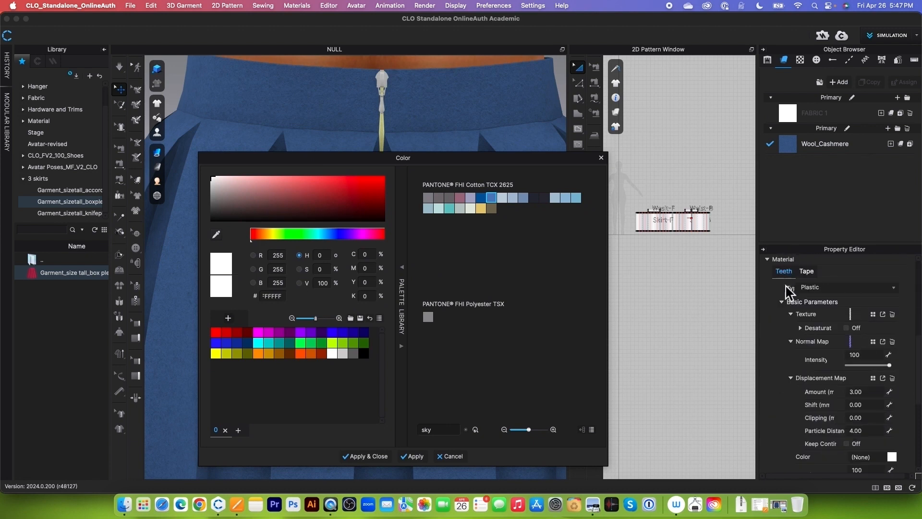
{"action": "scroll", "coordinate": [786, 293], "scroll_direction": "up", "scroll_amount": 1}
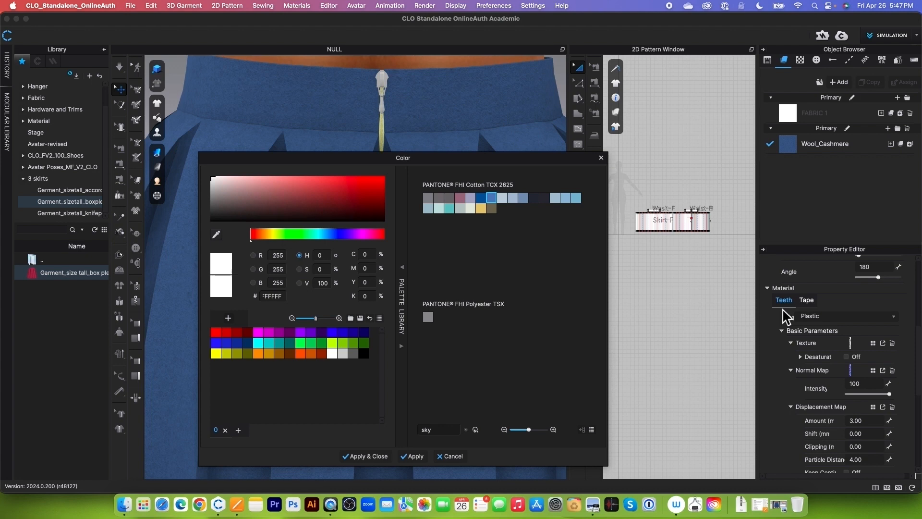
{"action": "scroll", "coordinate": [787, 315], "scroll_direction": "down", "scroll_amount": 2}
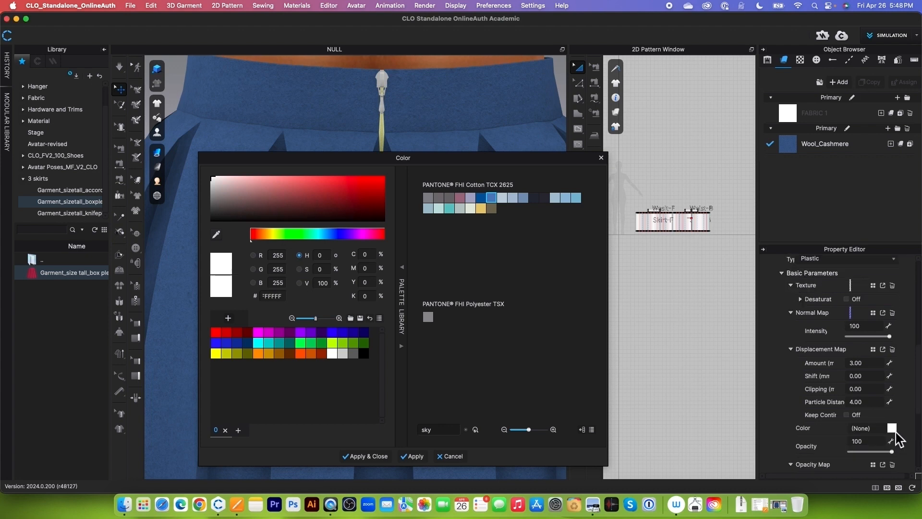
{"action": "left_click", "coordinate": [217, 235]}
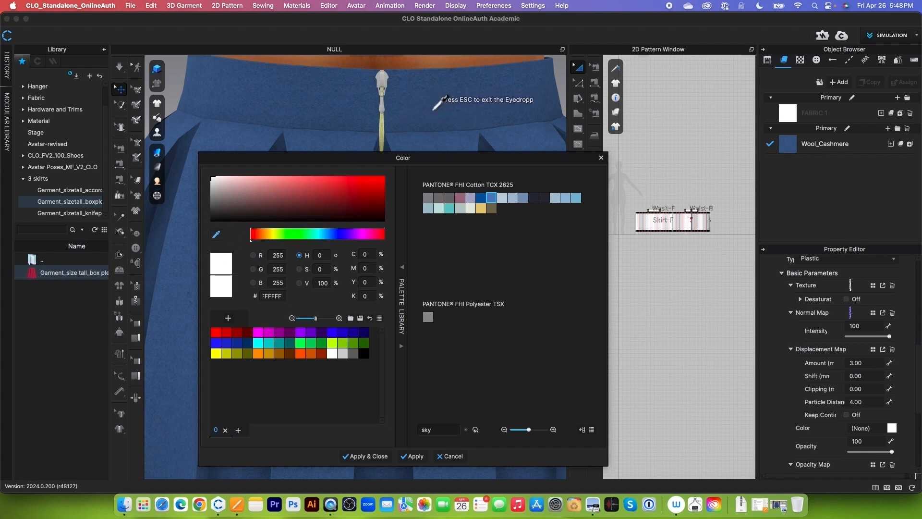
{"action": "left_click", "coordinate": [434, 110]}
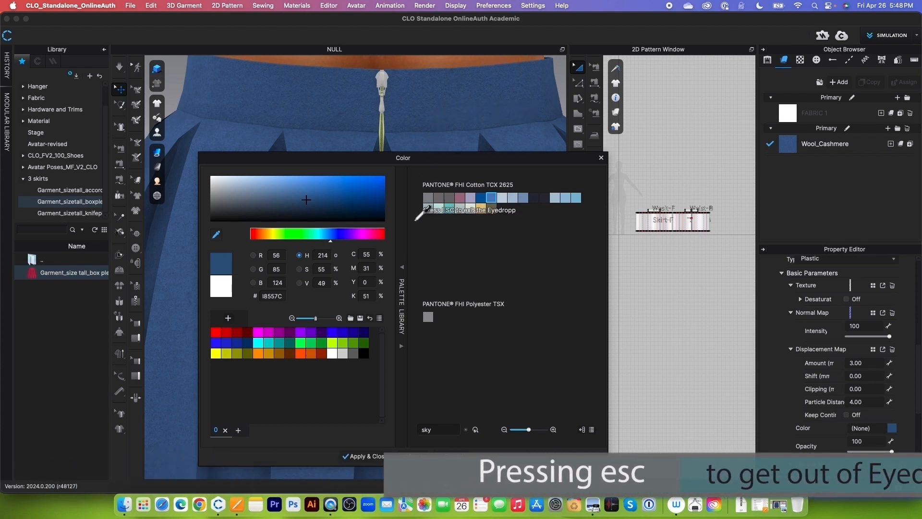
{"action": "key", "text": "Escape"}
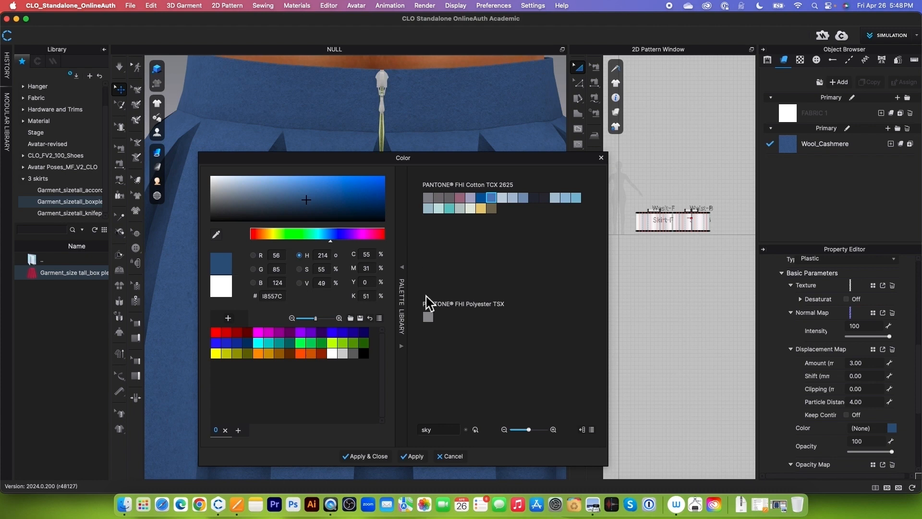
Step: Apply the sampled blue to the zipper teeth and color the zipper tape with the waistband's blue, about RGB 48, 75, 111, using the eyedropper
{"action": "left_click", "coordinate": [424, 457]}
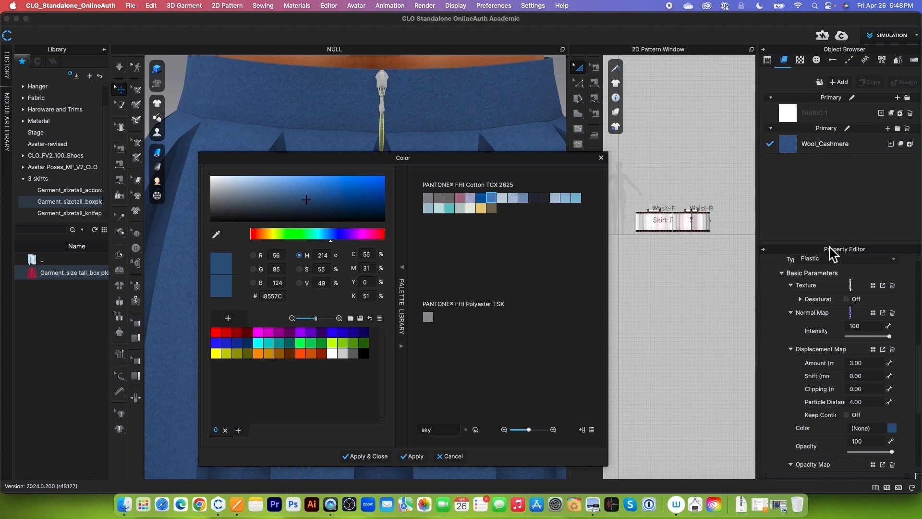
{"action": "scroll", "coordinate": [843, 278], "scroll_direction": "up", "scroll_amount": 1}
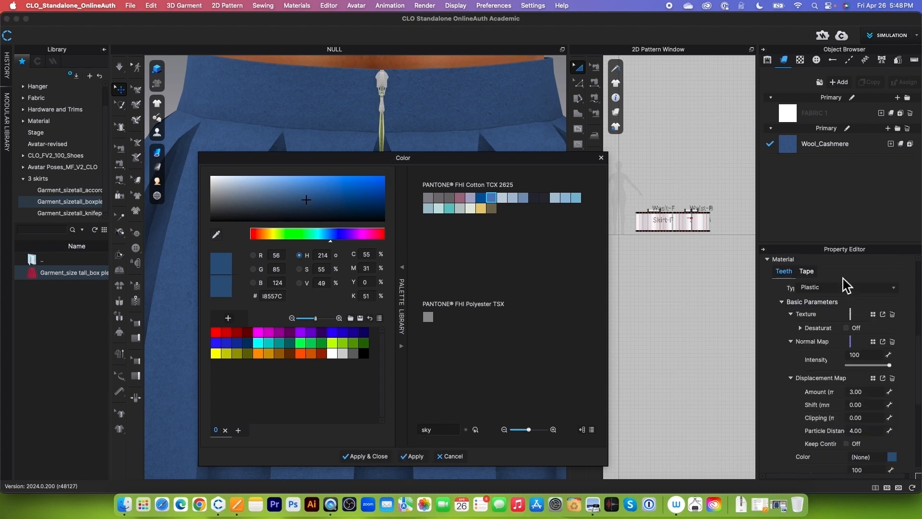
{"action": "left_click", "coordinate": [807, 272]}
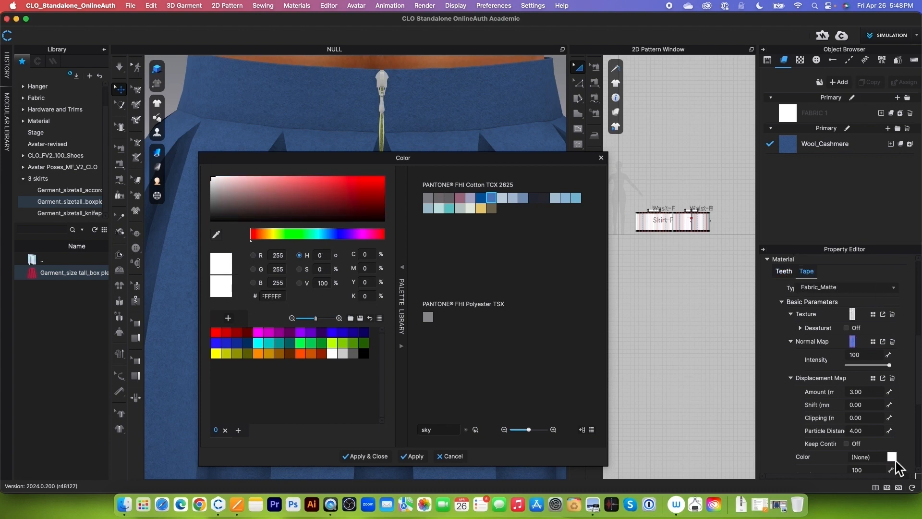
{"action": "left_click", "coordinate": [217, 234]}
{"action": "left_click", "coordinate": [450, 108]}
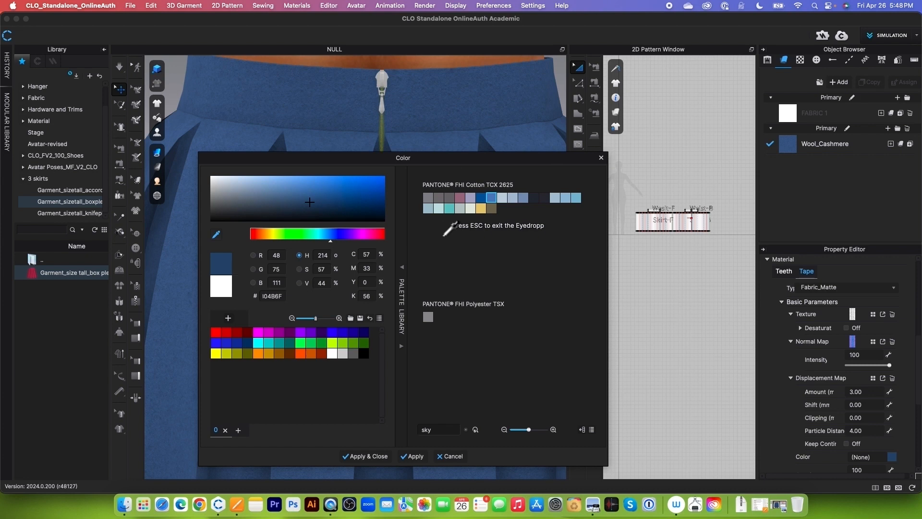
{"action": "key", "text": "Escape"}
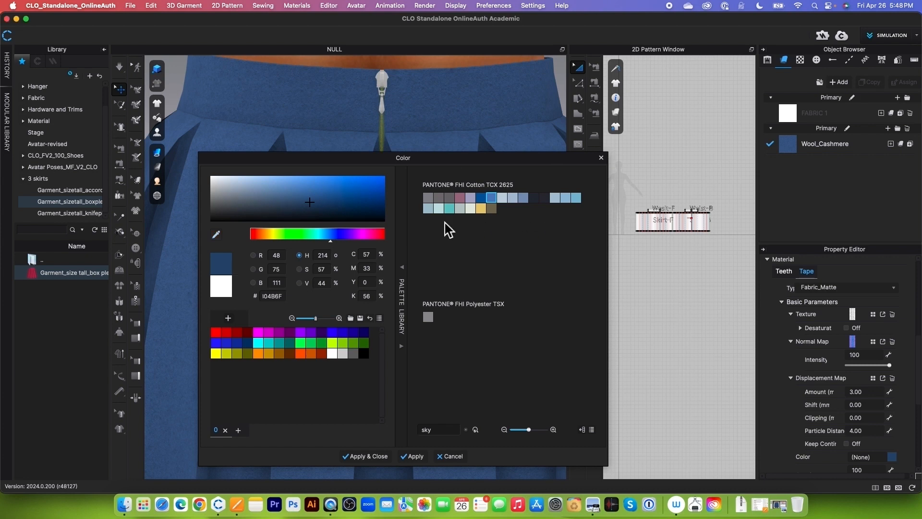
{"action": "left_click", "coordinate": [414, 456]}
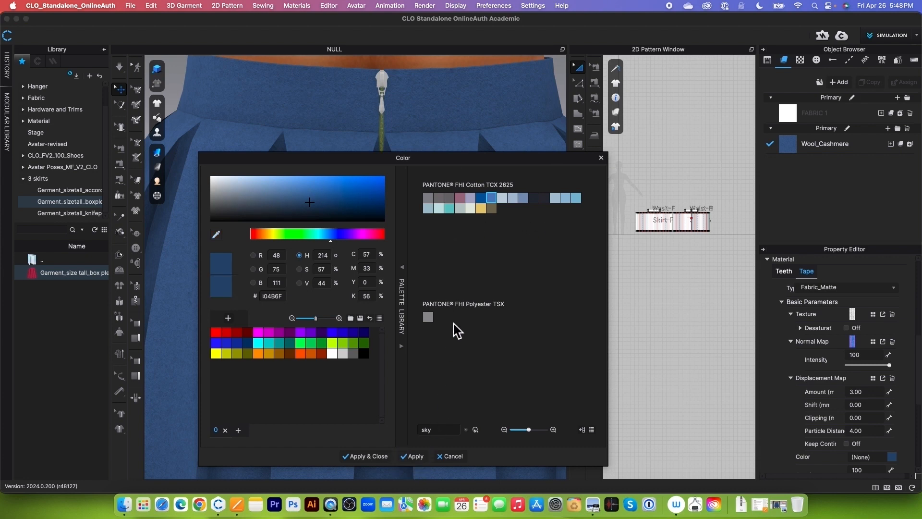
Step: Color the zipper slider and puller with the waistband's blue, about RGB 53, 81, 120, using the eyedropper, and close the color settings
{"action": "left_click", "coordinate": [384, 89]}
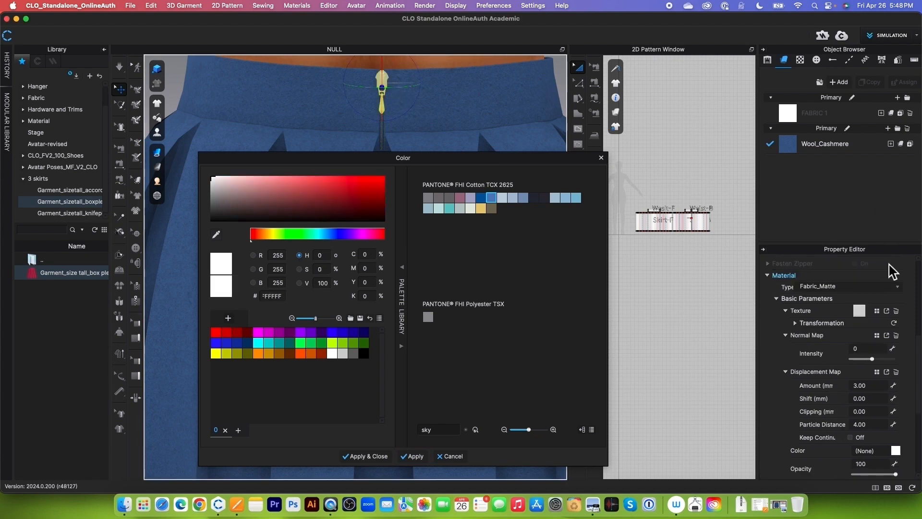
{"action": "scroll", "coordinate": [891, 294], "scroll_direction": "up", "scroll_amount": 2}
{"action": "scroll", "coordinate": [891, 294], "scroll_direction": "down", "scroll_amount": 3}
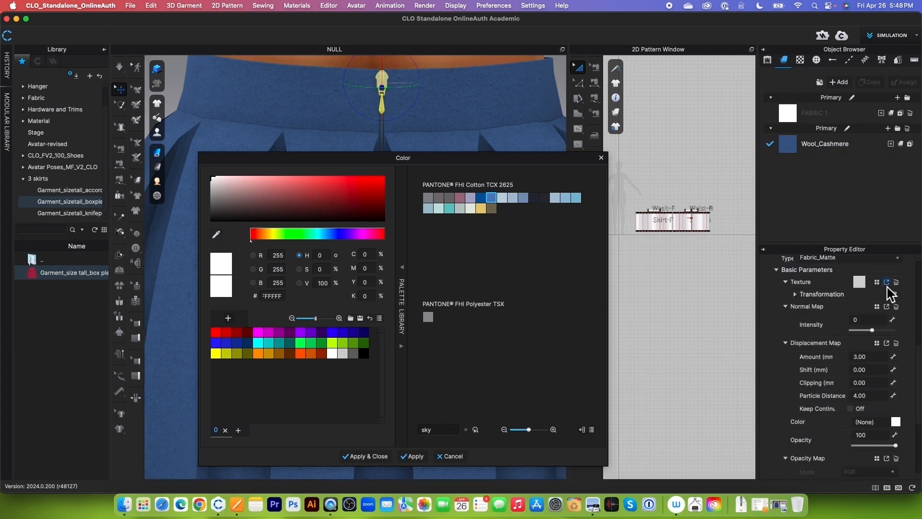
{"action": "scroll", "coordinate": [893, 294], "scroll_direction": "up", "scroll_amount": 2}
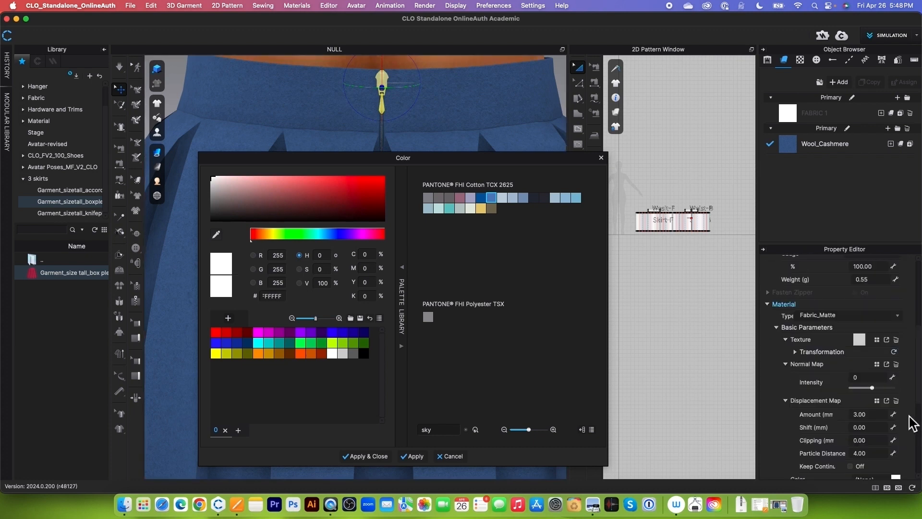
{"action": "scroll", "coordinate": [910, 408], "scroll_direction": "down", "scroll_amount": 2}
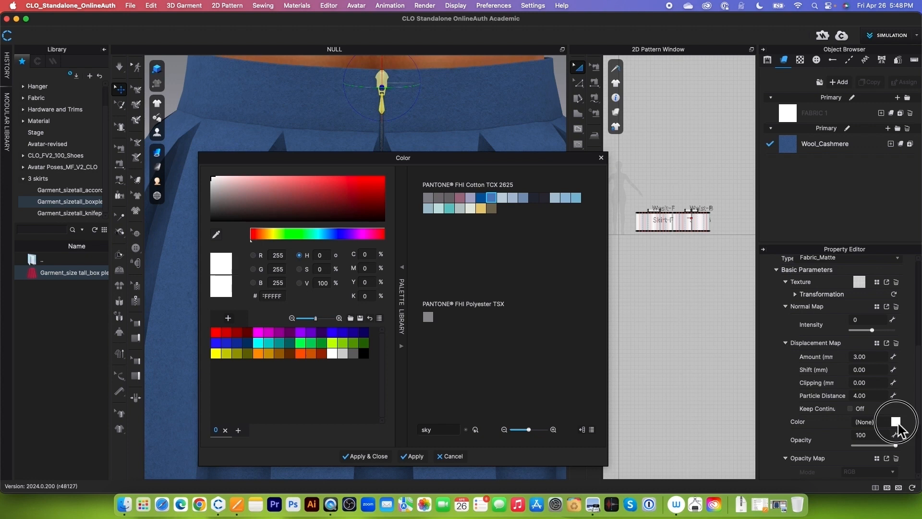
{"action": "left_click", "coordinate": [216, 235]}
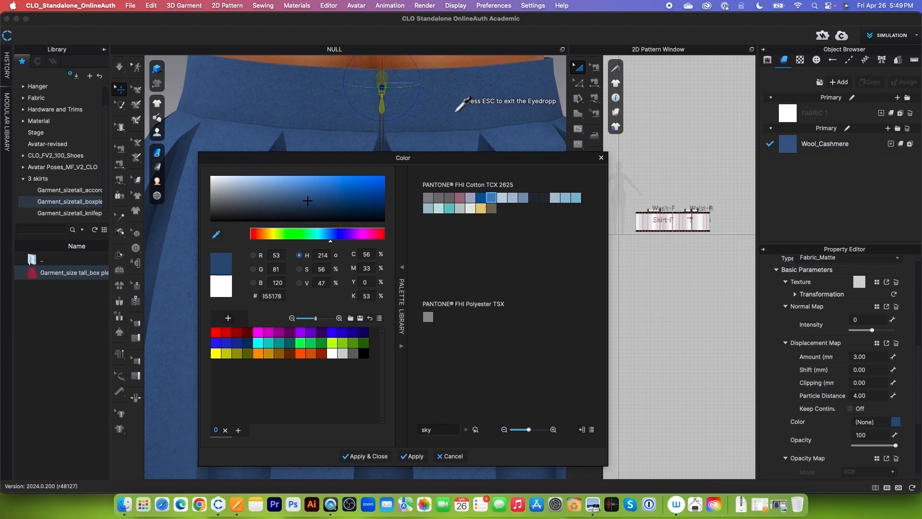
{"action": "key", "text": "Escape"}
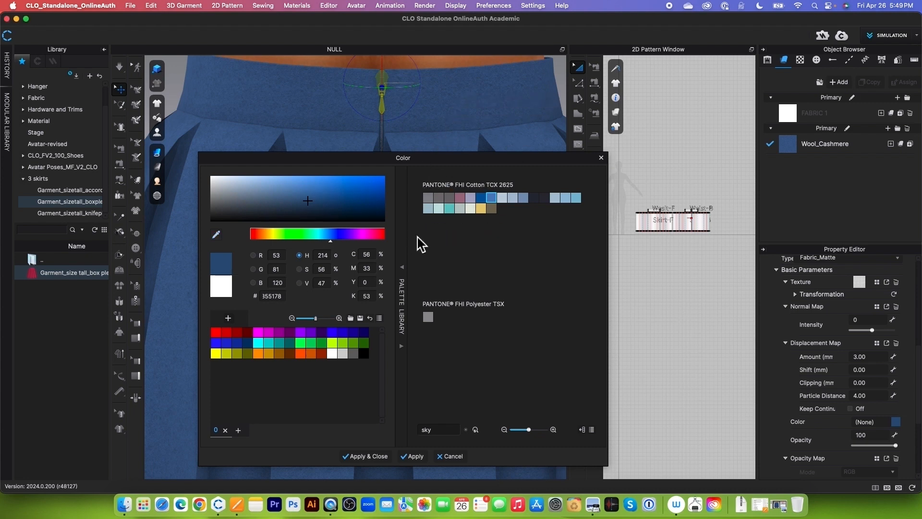
{"action": "left_click", "coordinate": [368, 457]}
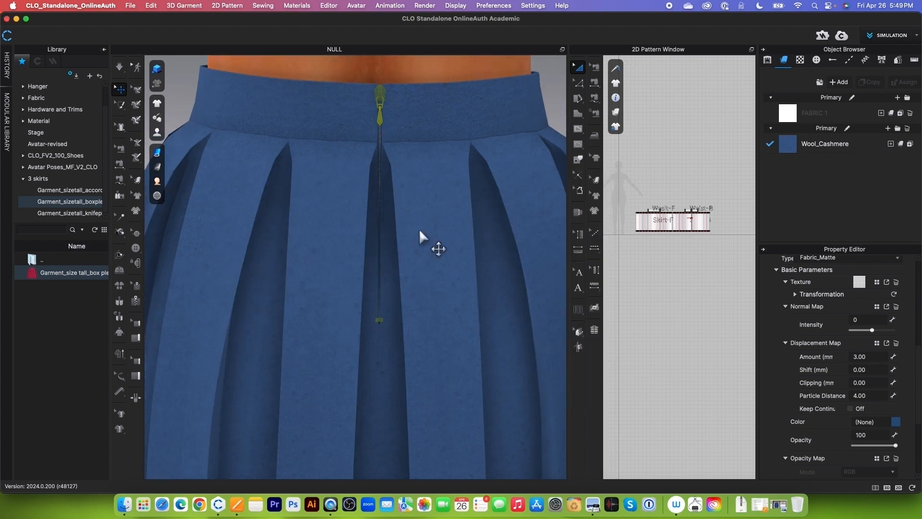
{"action": "left_click", "coordinate": [684, 112]}
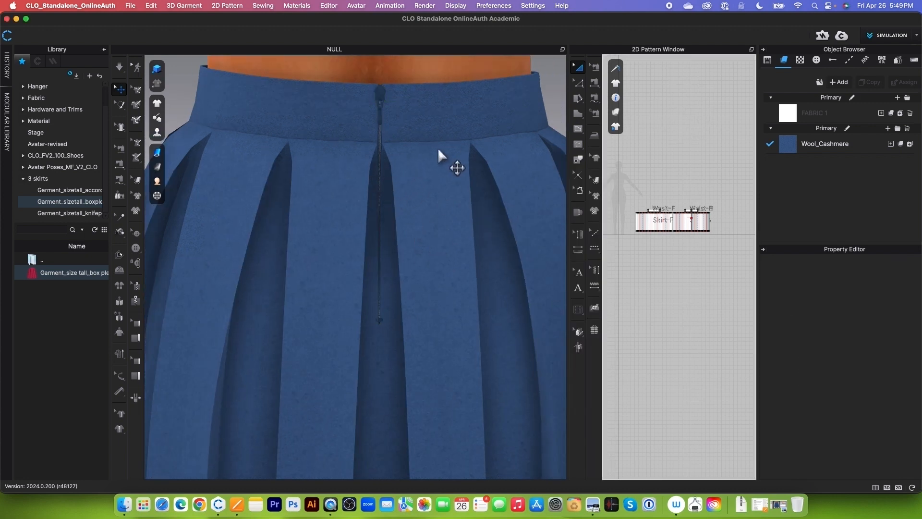
Step: Set the additional rendering thickness of all skirt and waistband pattern pieces to 1.5
{"action": "scroll", "coordinate": [437, 151], "scroll_direction": "down", "scroll_amount": 2}
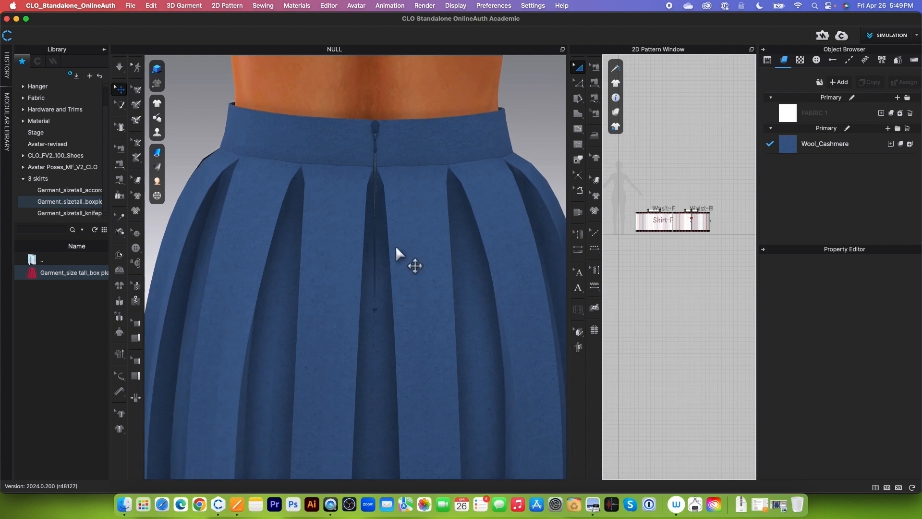
{"action": "scroll", "coordinate": [396, 248], "scroll_direction": "up", "scroll_amount": 6}
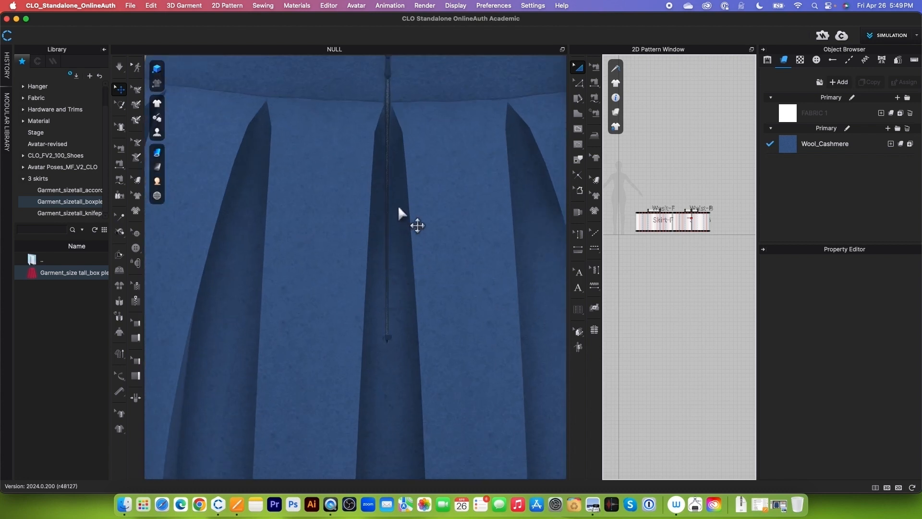
{"action": "scroll", "coordinate": [397, 240], "scroll_direction": "down", "scroll_amount": 6}
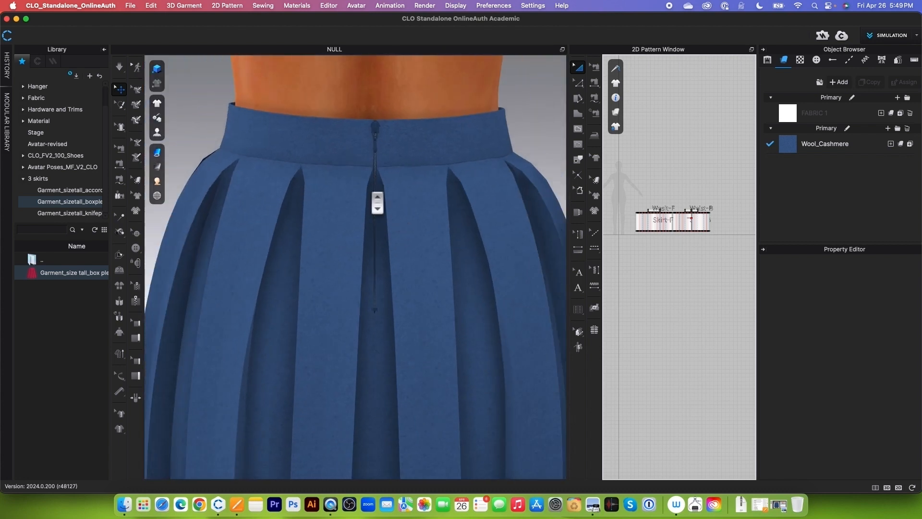
{"action": "scroll", "coordinate": [373, 197], "scroll_direction": "down", "scroll_amount": 6}
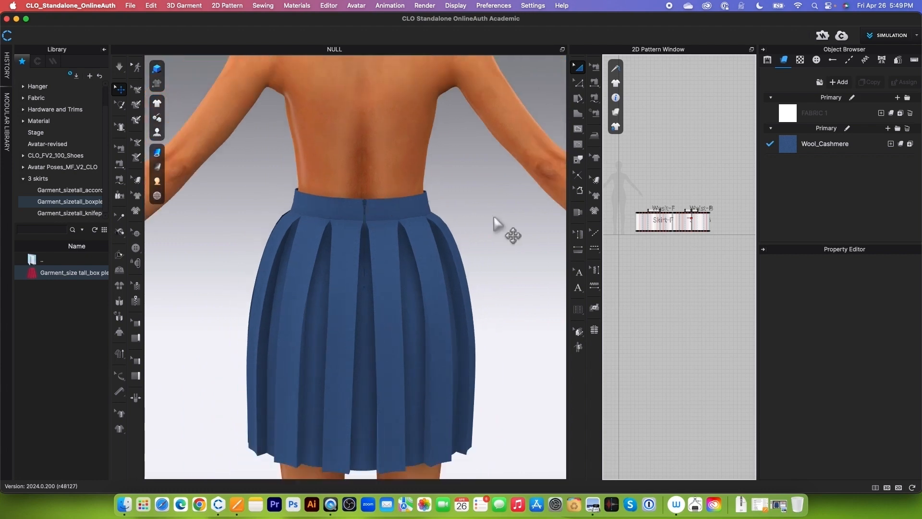
{"action": "scroll", "coordinate": [437, 202], "scroll_direction": "up", "scroll_amount": 1}
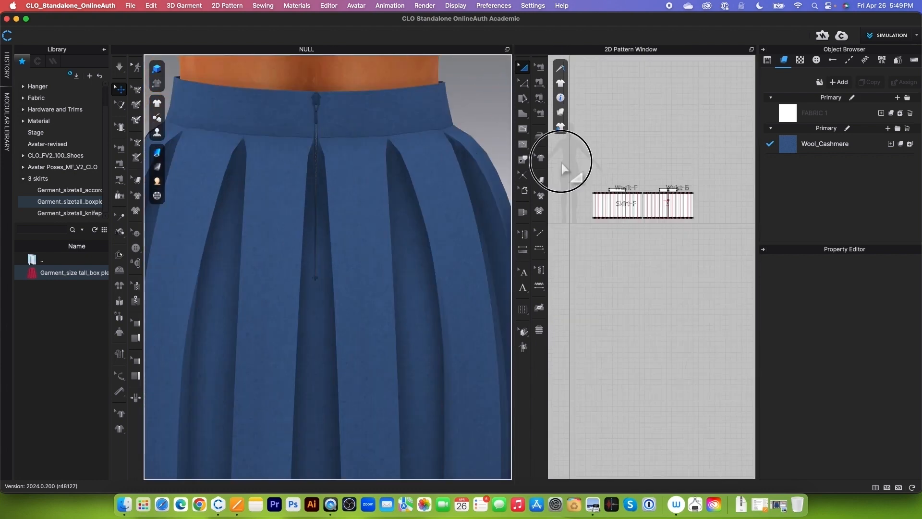
{"action": "left_click_drag", "start_coordinate": [561, 162], "coordinate": [710, 247]}
{"action": "scroll", "coordinate": [845, 433], "scroll_direction": "down", "scroll_amount": 3}
{"action": "scroll", "coordinate": [846, 432], "scroll_direction": "down", "scroll_amount": 3}
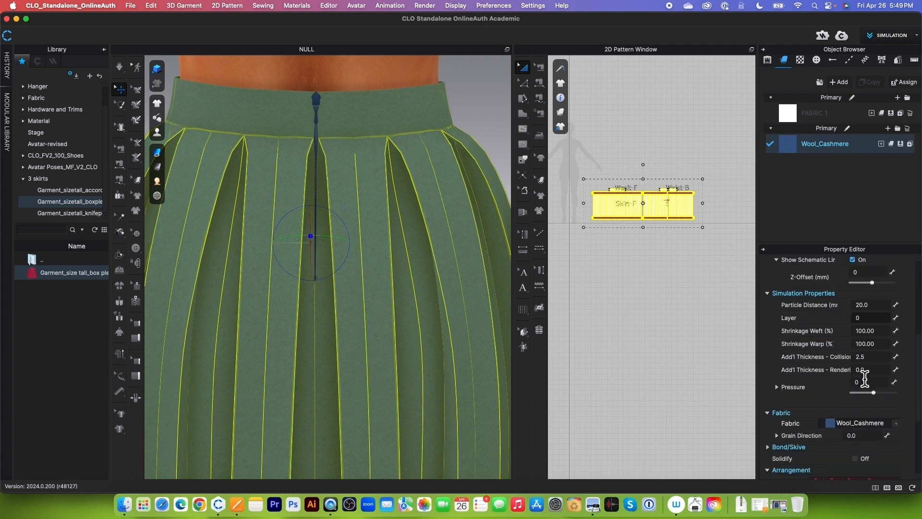
{"action": "left_click", "coordinate": [865, 370]}
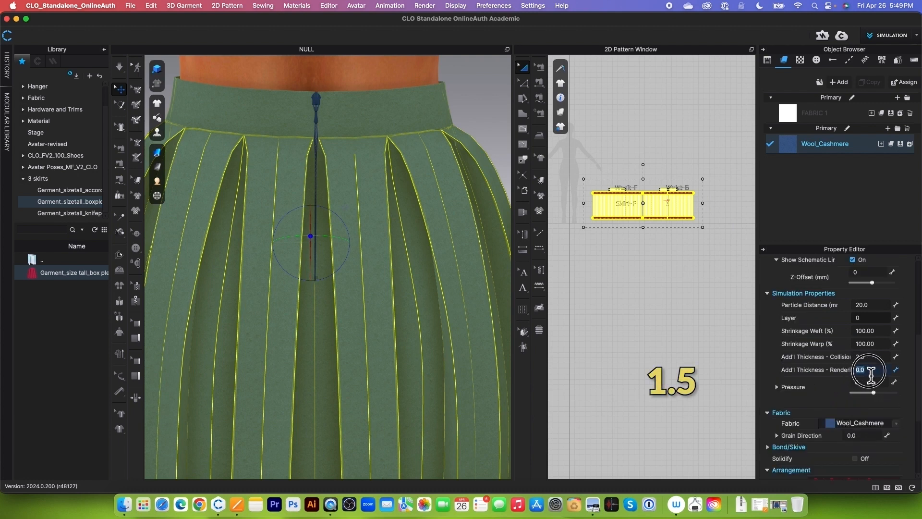
{"action": "type", "text": "1"}
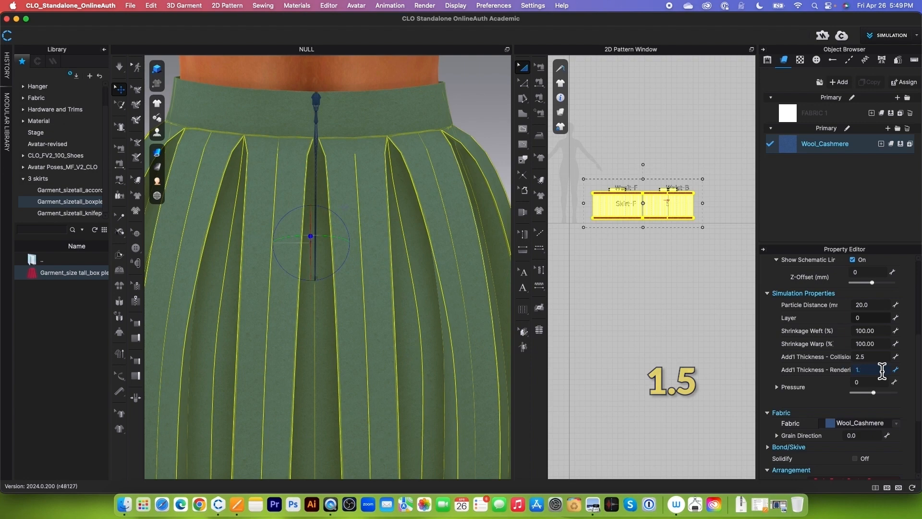
{"action": "type", "text": ".5"}
{"action": "key", "text": "Return"}
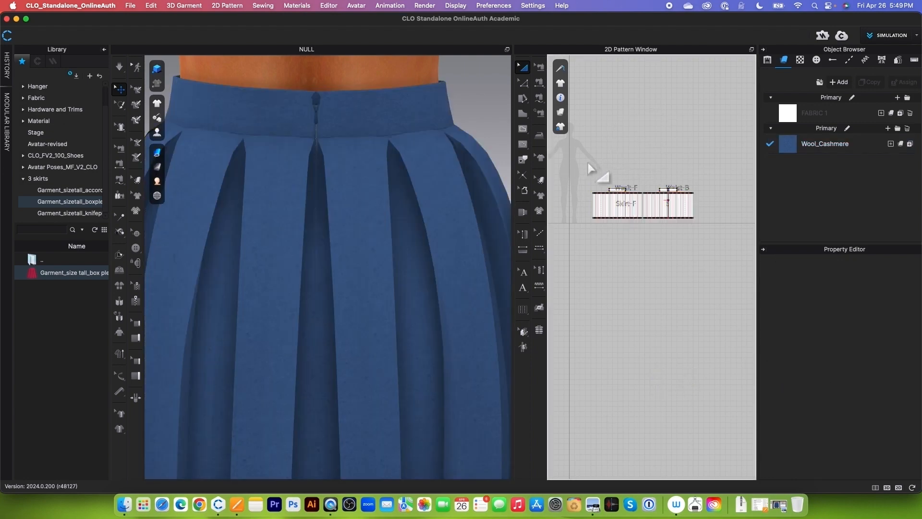
Step: Strengthen all the skirt and waistband pattern pieces and run the simulation briefly to settle the garment
{"action": "left_click_drag", "start_coordinate": [588, 162], "coordinate": [730, 238]}
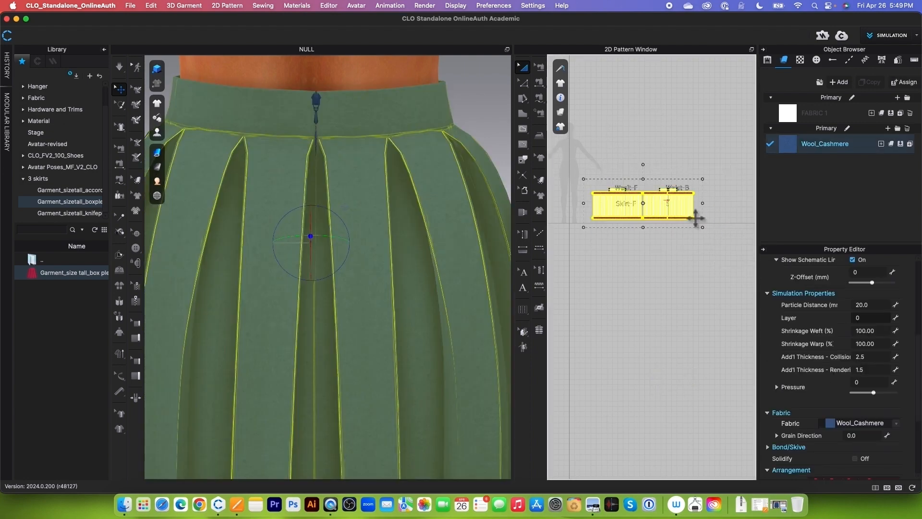
{"action": "right_click", "coordinate": [696, 219]}
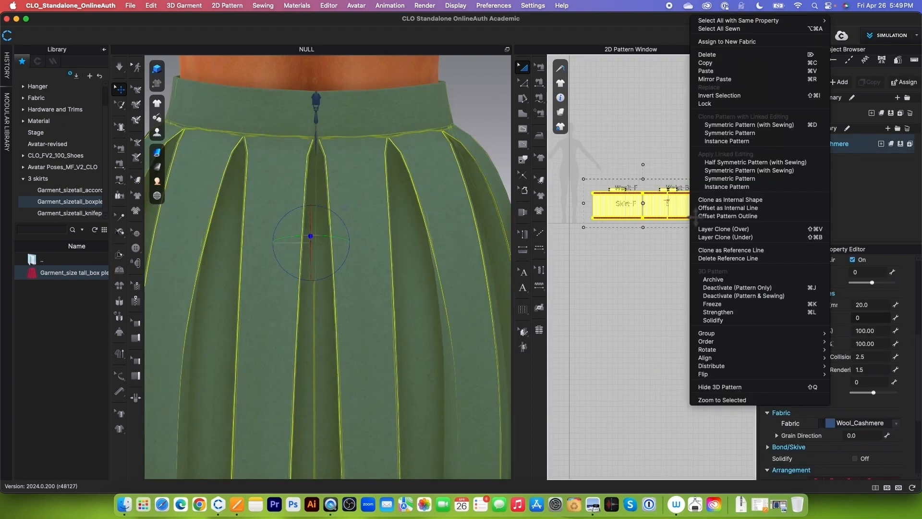
{"action": "left_click", "coordinate": [730, 314]}
{"action": "left_click", "coordinate": [119, 67]}
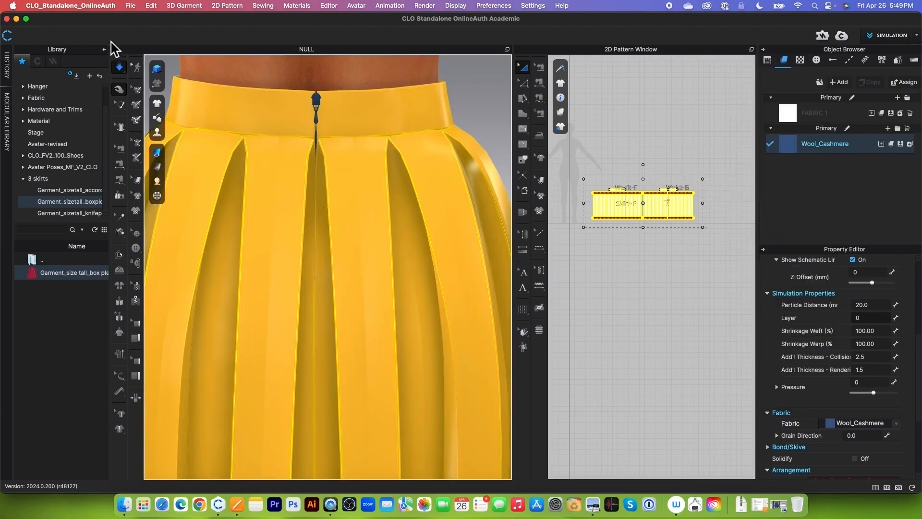
{"action": "left_click", "coordinate": [119, 88]}
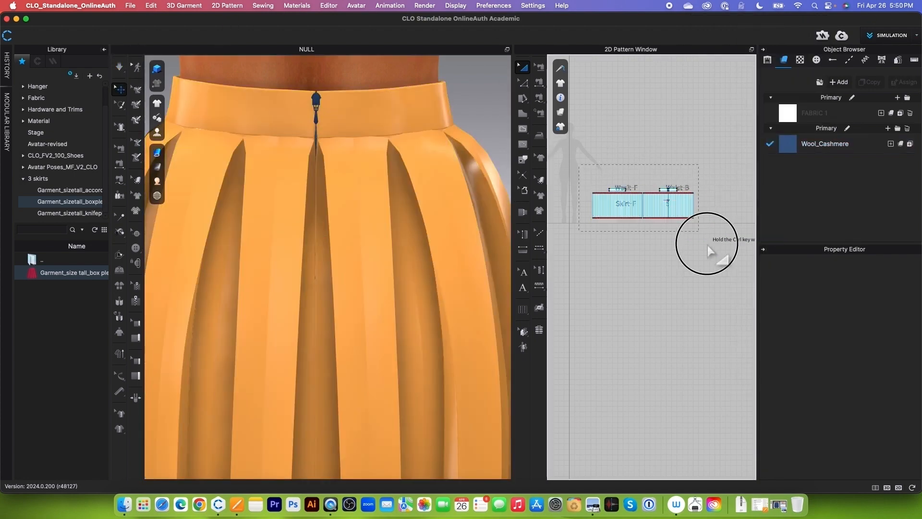
Step: Remove the strengthening from all the skirt and waistband pattern pieces and clear the selection
{"action": "left_click", "coordinate": [681, 218]}
{"action": "right_click", "coordinate": [681, 218]}
{"action": "left_click", "coordinate": [720, 313]}
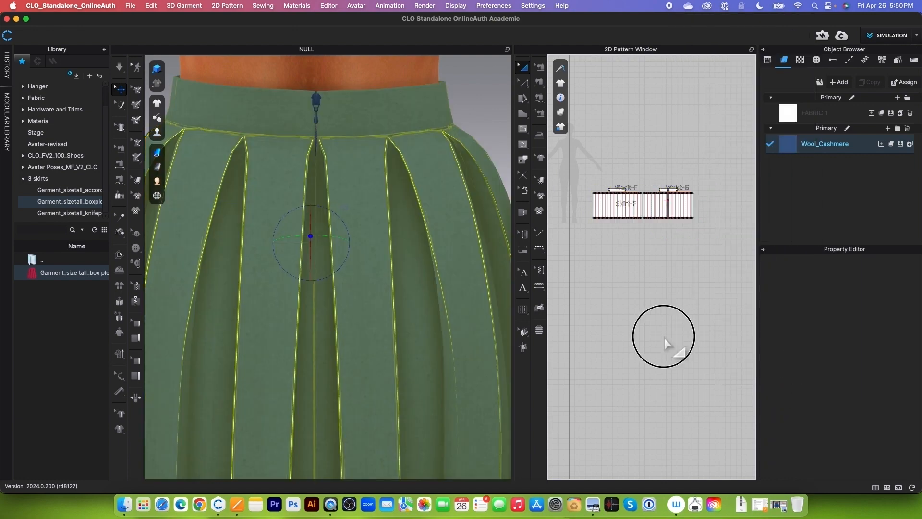